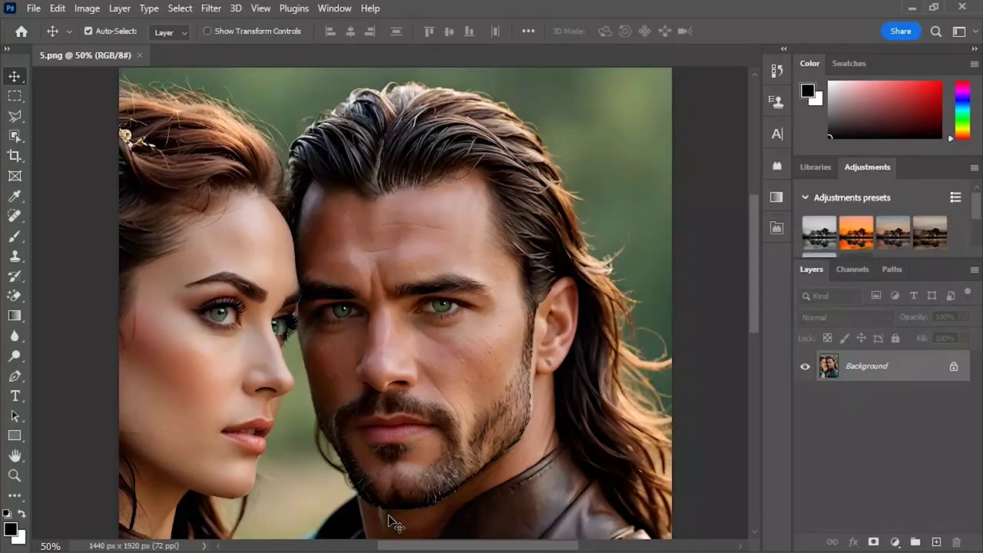
# Set Image Size to 300 ppi and 3000 px width with Preserve Details 2.0 resampling
pyautogui.click(82, 11)
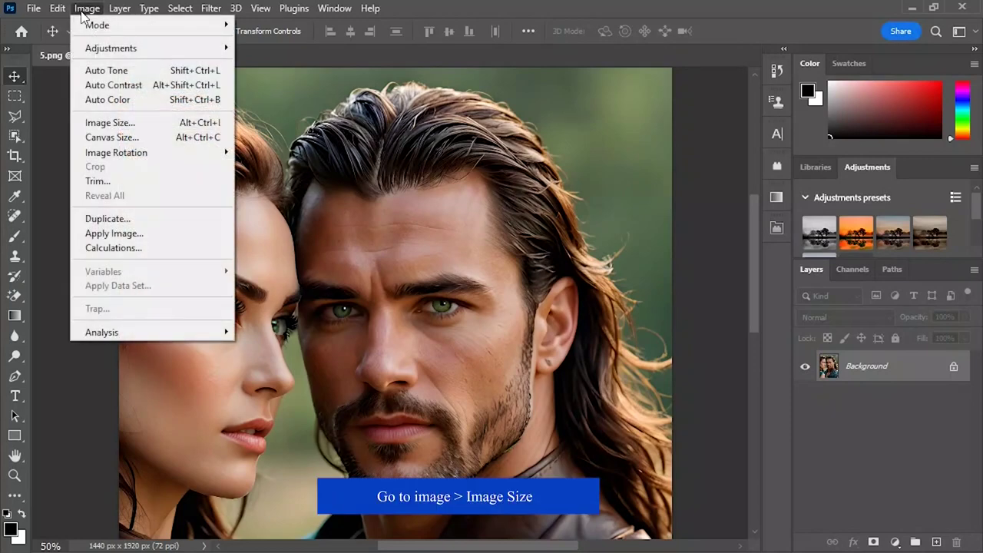
pyautogui.click(108, 123)
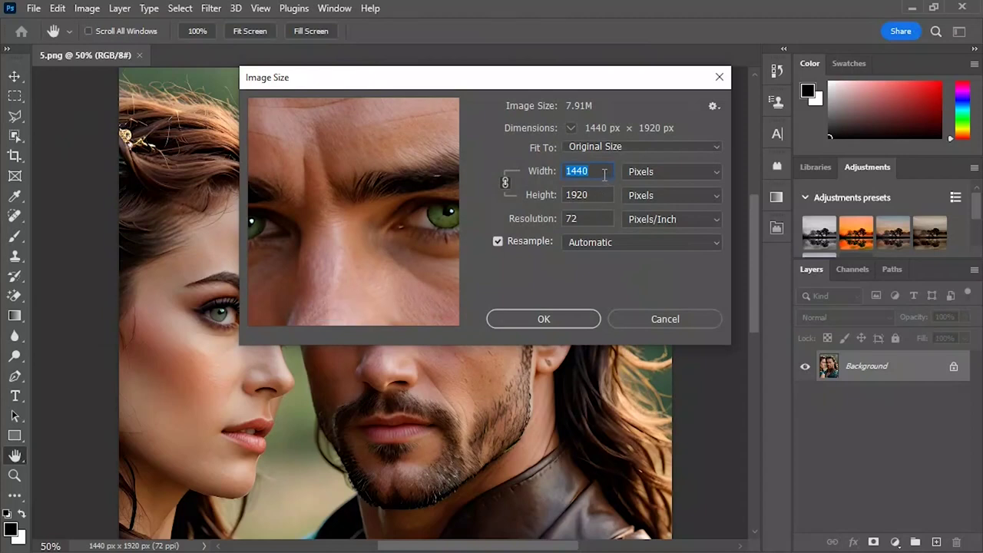
pyautogui.click(595, 219)
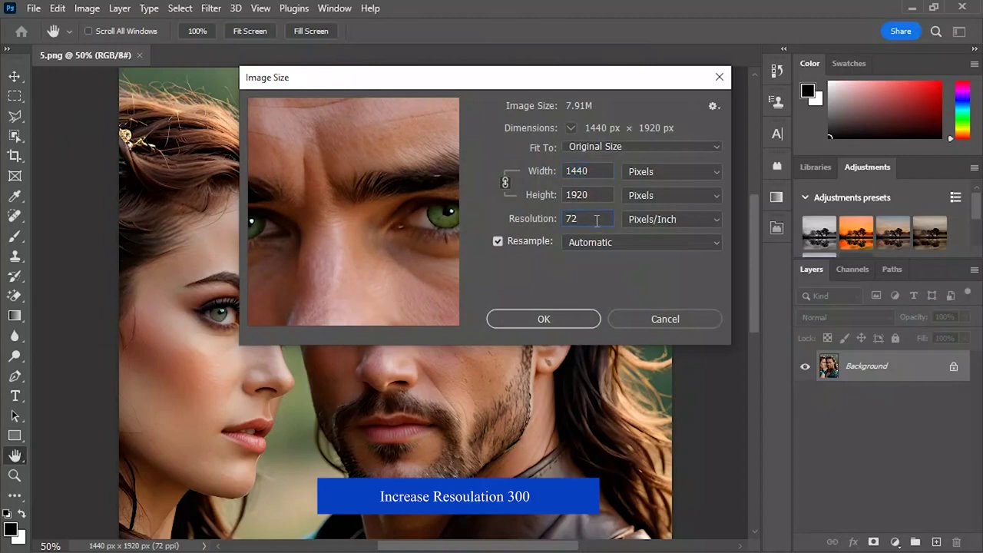
pyautogui.press('BackSpace')
pyautogui.press('BackSpace')
pyautogui.write('3')
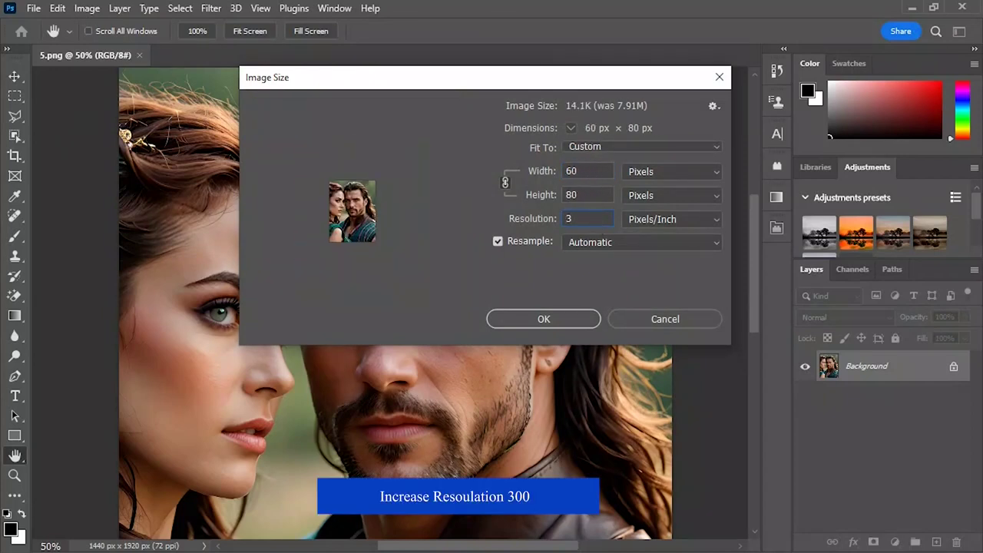
pyautogui.write('00')
pyautogui.click(596, 175)
pyautogui.press('BackSpace')
pyautogui.press('BackSpace')
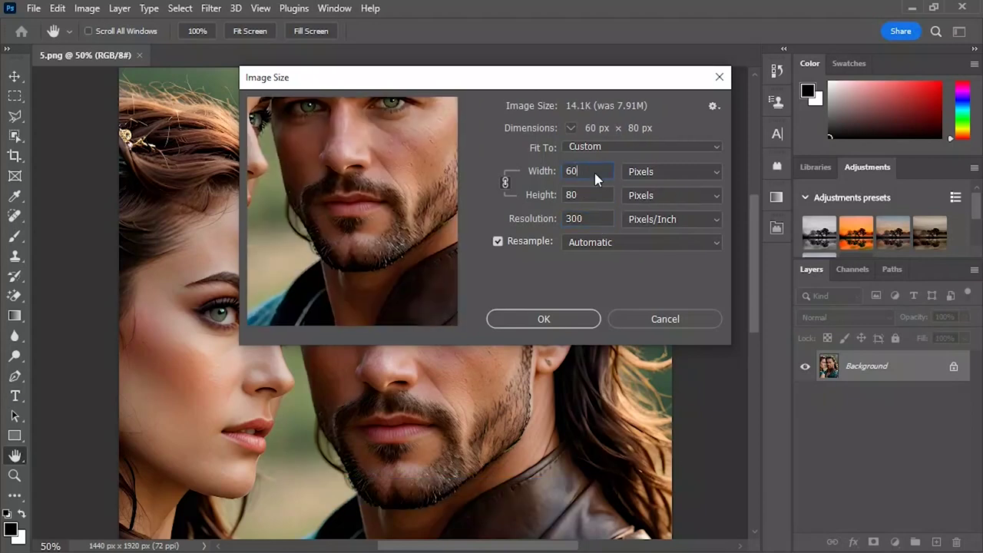
pyautogui.press('BackSpace')
pyautogui.press('BackSpace')
pyautogui.write('30')
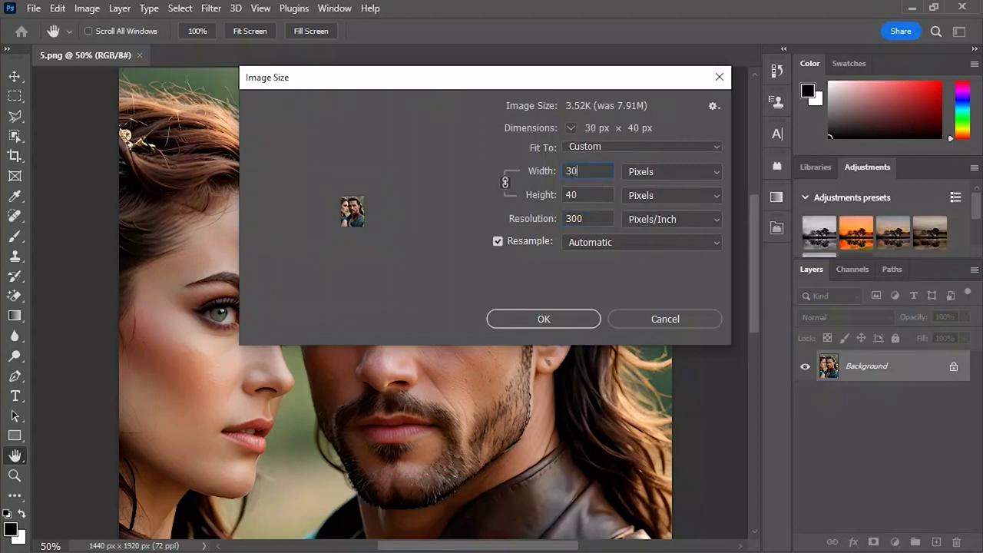
pyautogui.write('00')
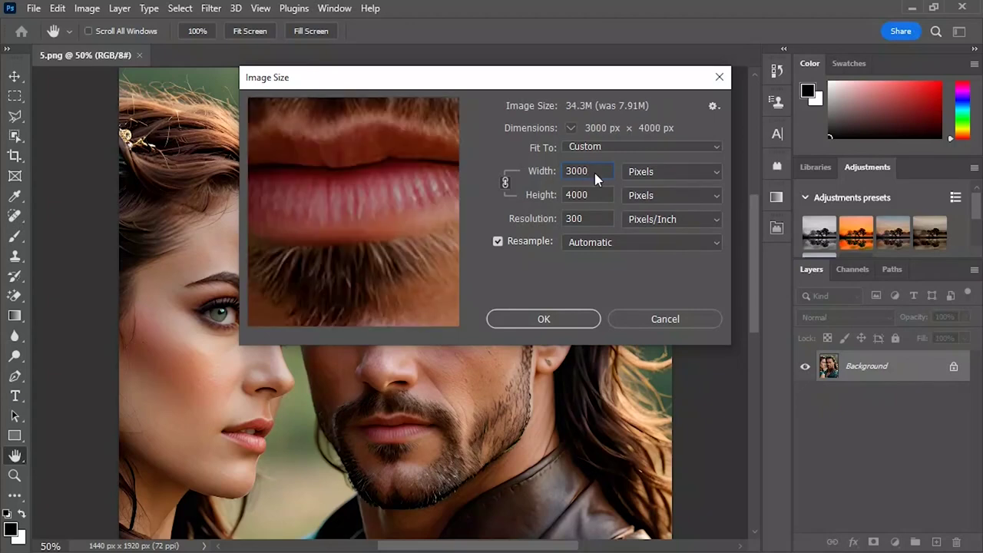
pyautogui.click(596, 242)
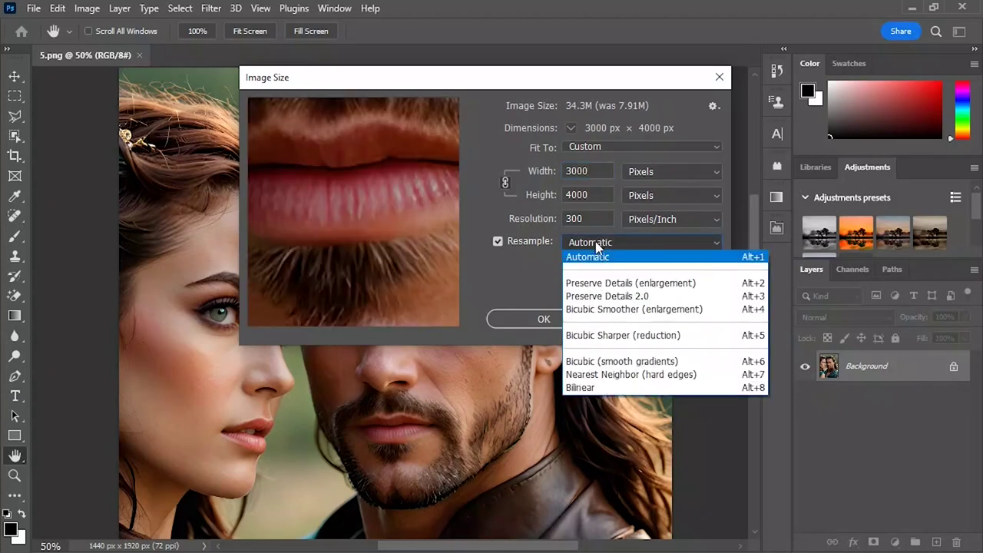
pyautogui.click(607, 297)
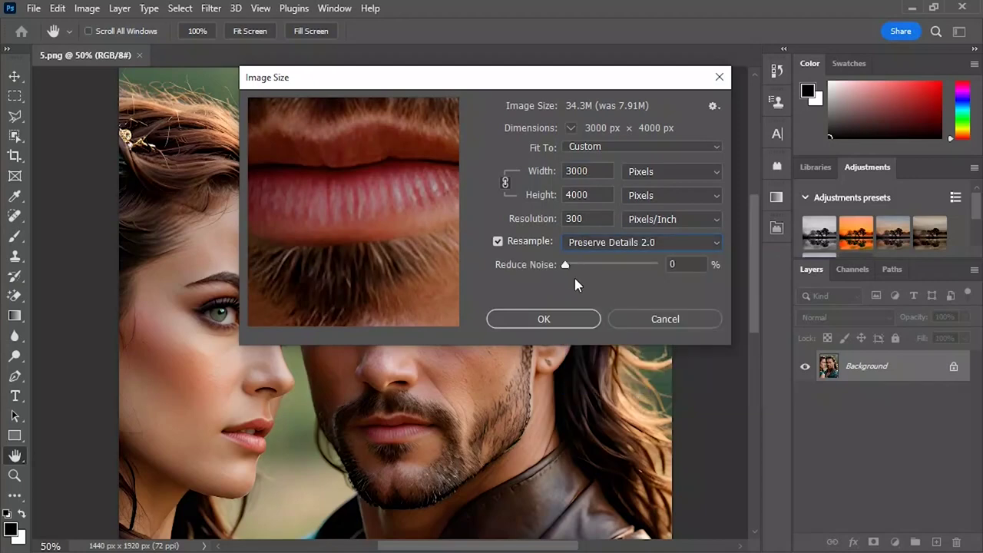
pyautogui.click(542, 321)
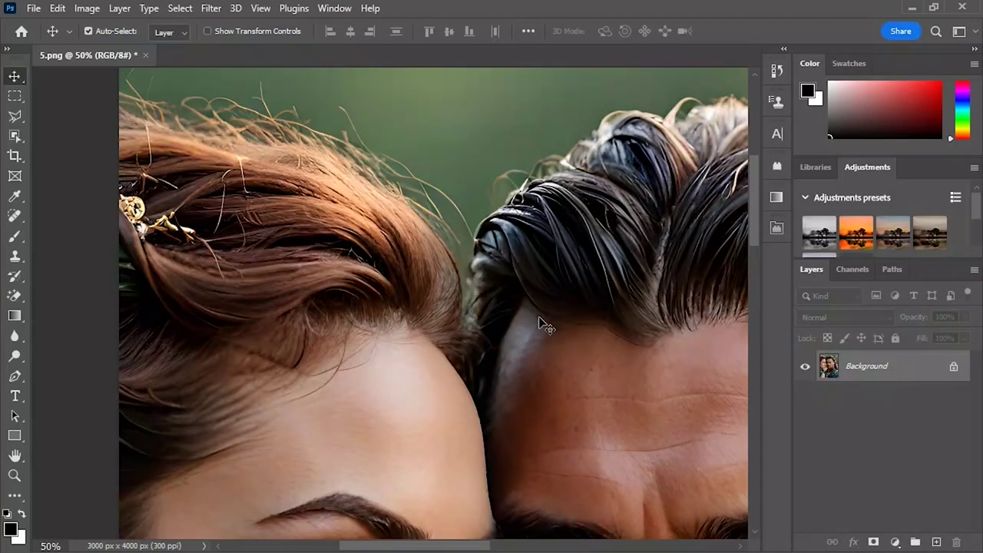
# Unlock the Background layer and rename it 'Before'
pyautogui.hotkey('ctrl', '0')
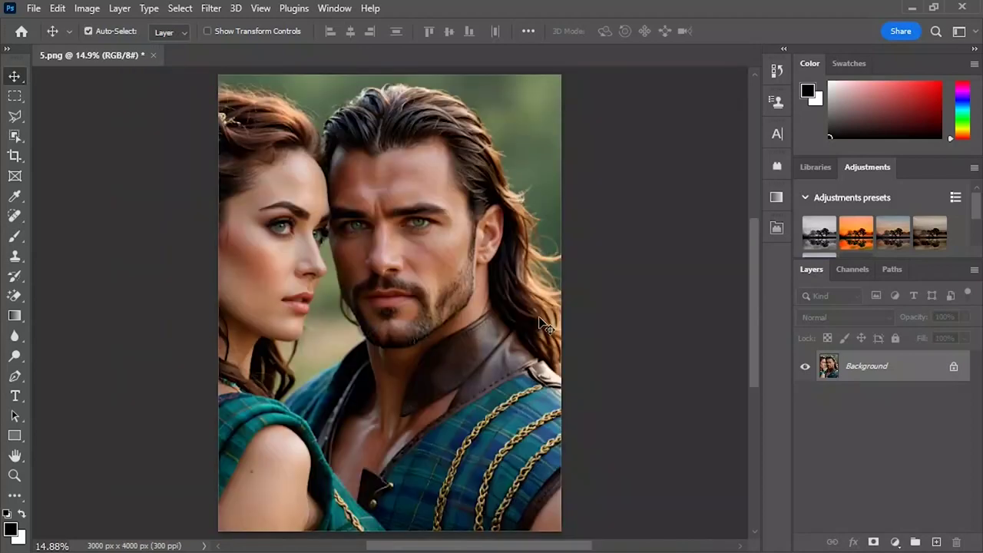
pyautogui.hotkey('ctrl', '+')
pyautogui.hotkey('ctrl', '+')
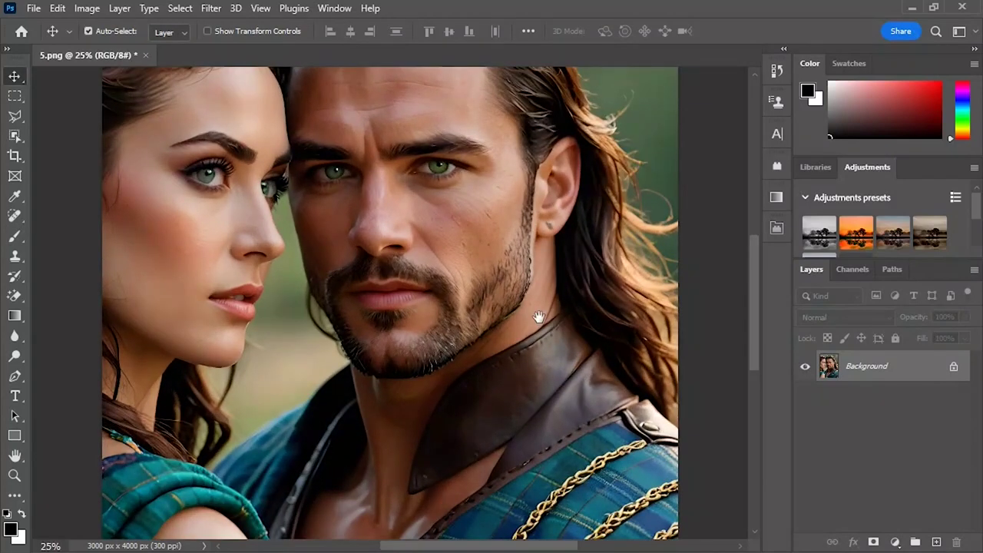
pyautogui.moveTo(461, 213); pyautogui.dragTo(468, 351)
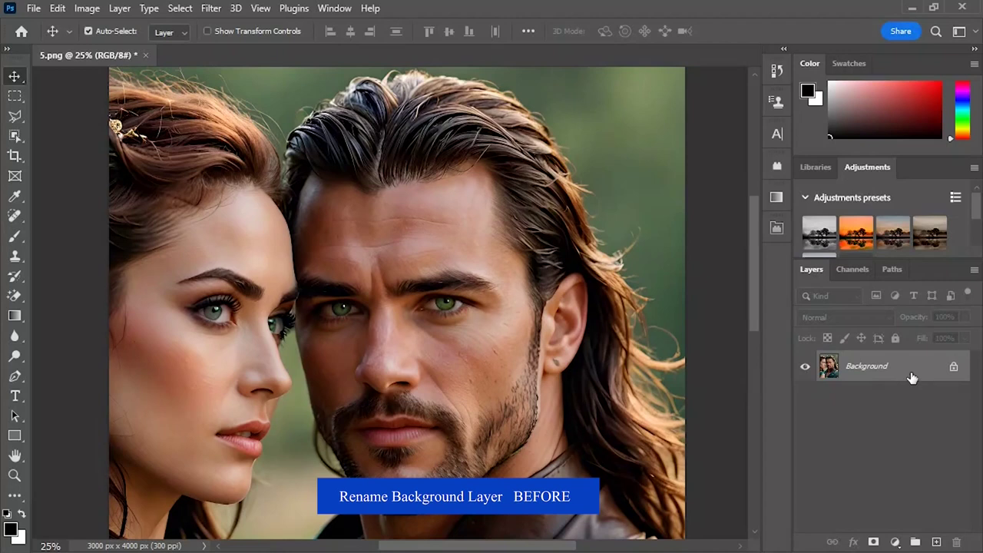
pyautogui.click(952, 368)
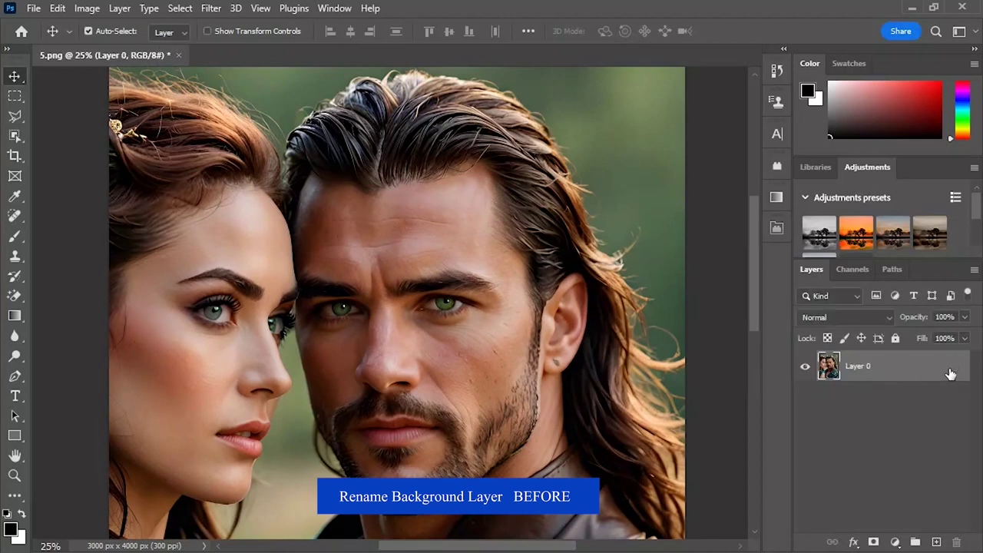
pyautogui.doubleClick(858, 366)
pyautogui.press('BackSpace')
pyautogui.write('Before')
pyautogui.click(919, 372)
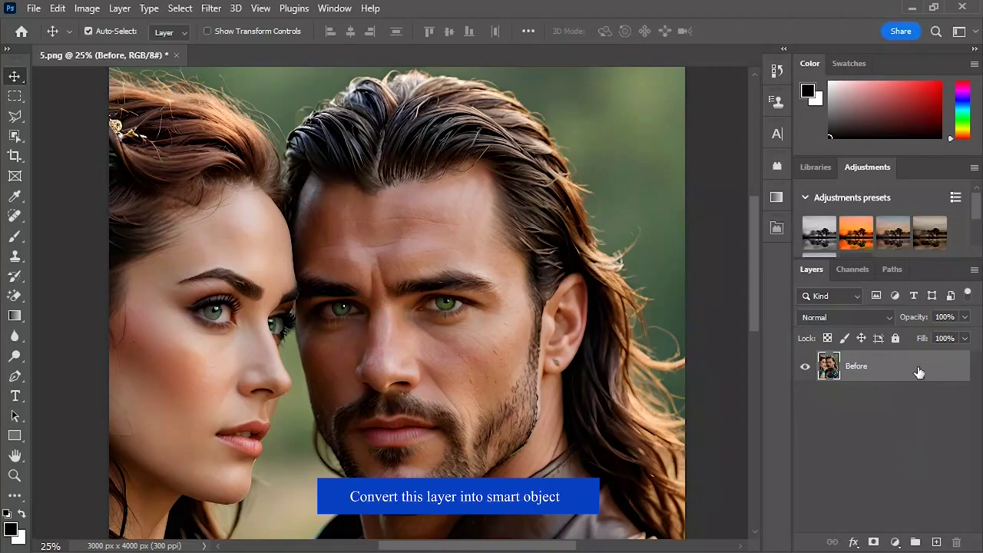
# Convert Before to a smart object and duplicate it as a layer named 'HDR Efect'
pyautogui.rightClick(919, 372)
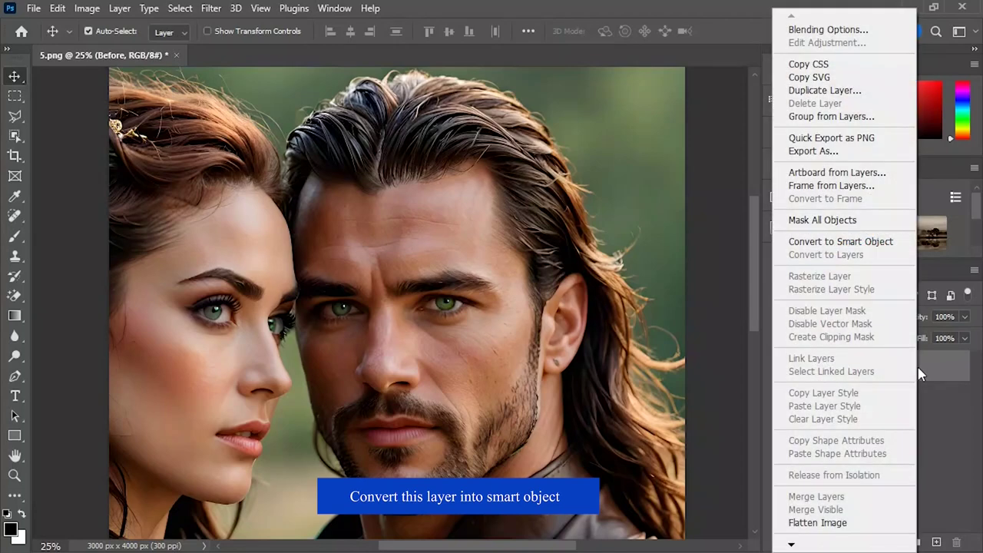
pyautogui.click(820, 244)
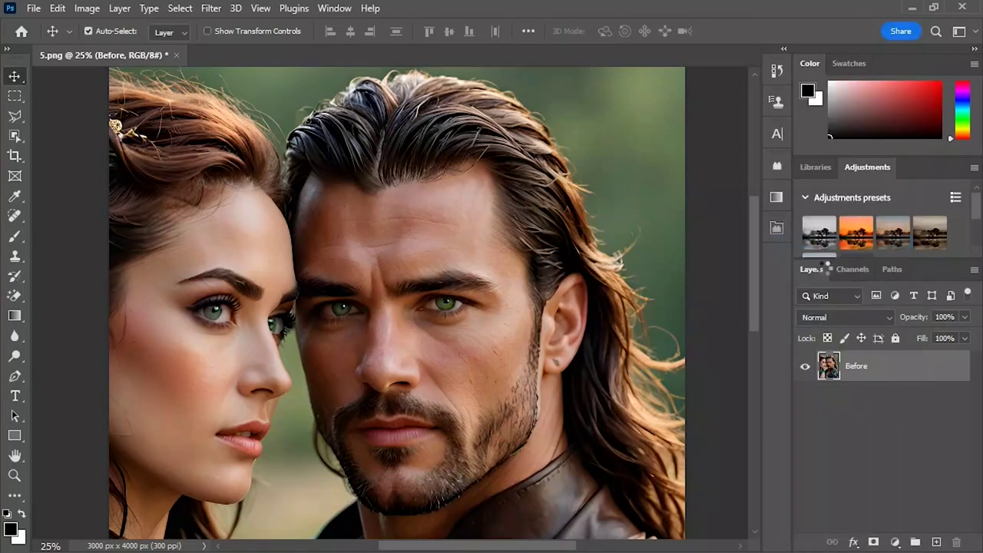
pyautogui.rightClick(880, 368)
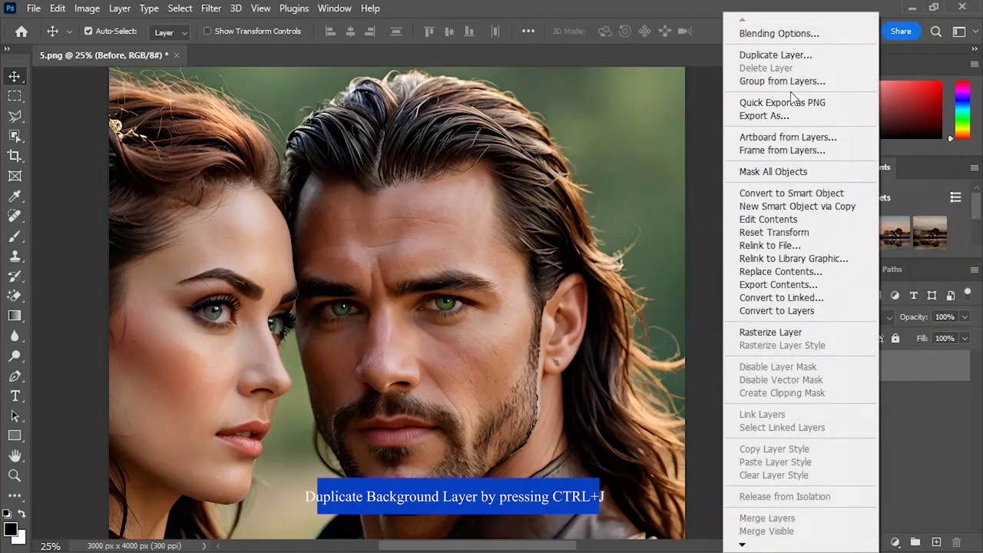
pyautogui.click(777, 55)
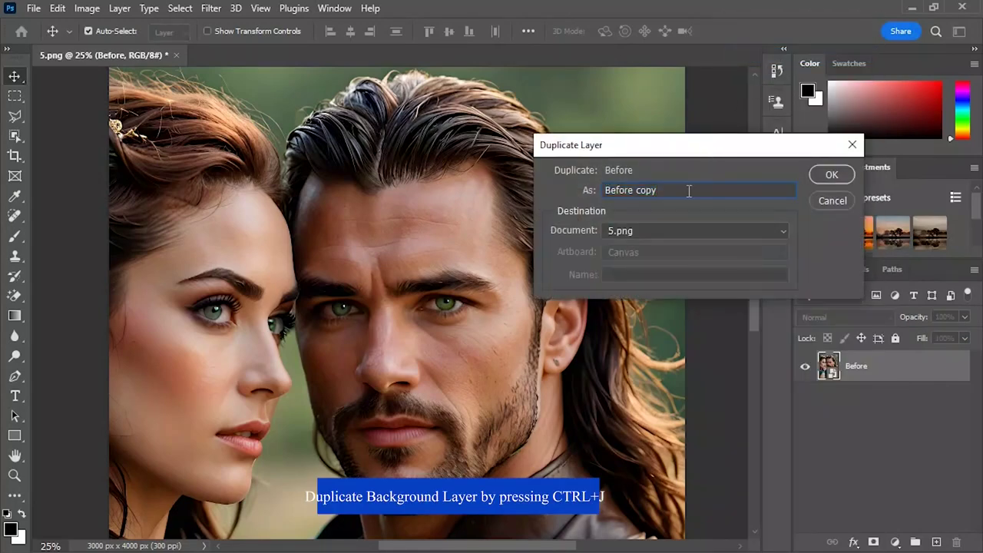
pyautogui.press('BackSpace')
pyautogui.press('BackSpace')
pyautogui.press('BackSpace')
pyautogui.press('BackSpace')
pyautogui.press('BackSpace')
pyautogui.press('BackSpace')
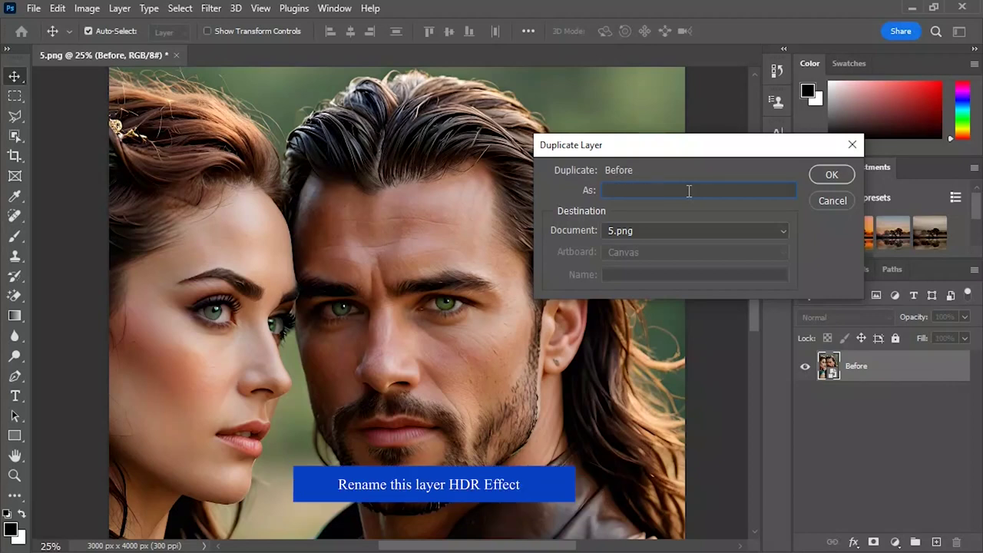
pyautogui.write('HDR Efect')
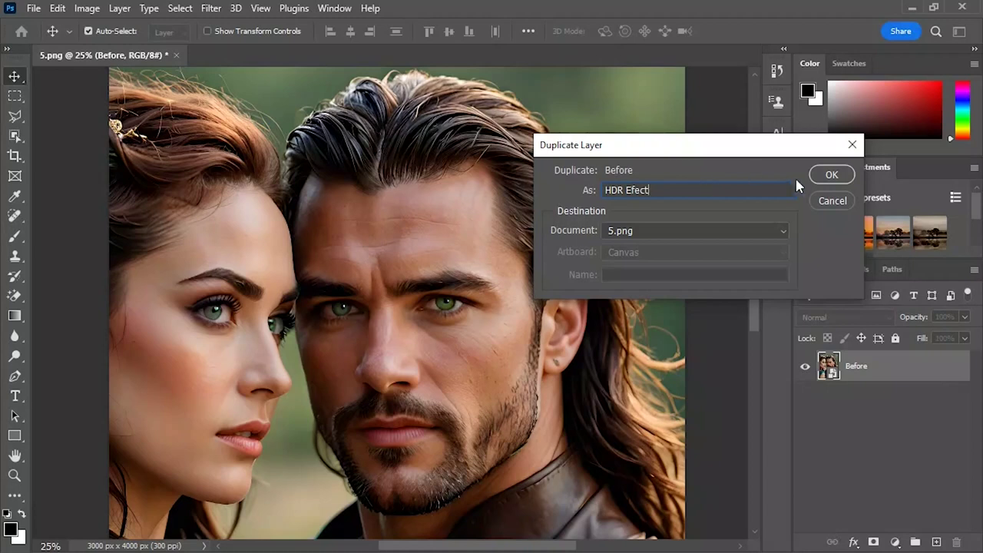
pyautogui.click(815, 177)
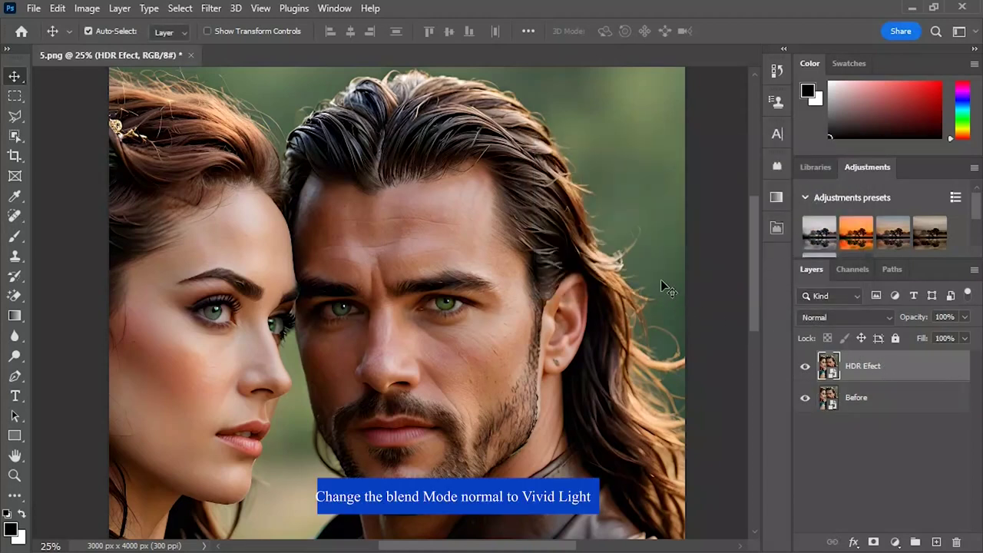
# Give HDR Efect Vivid Light blending and clip an Invert adjustment layer to it
pyautogui.click(815, 321)
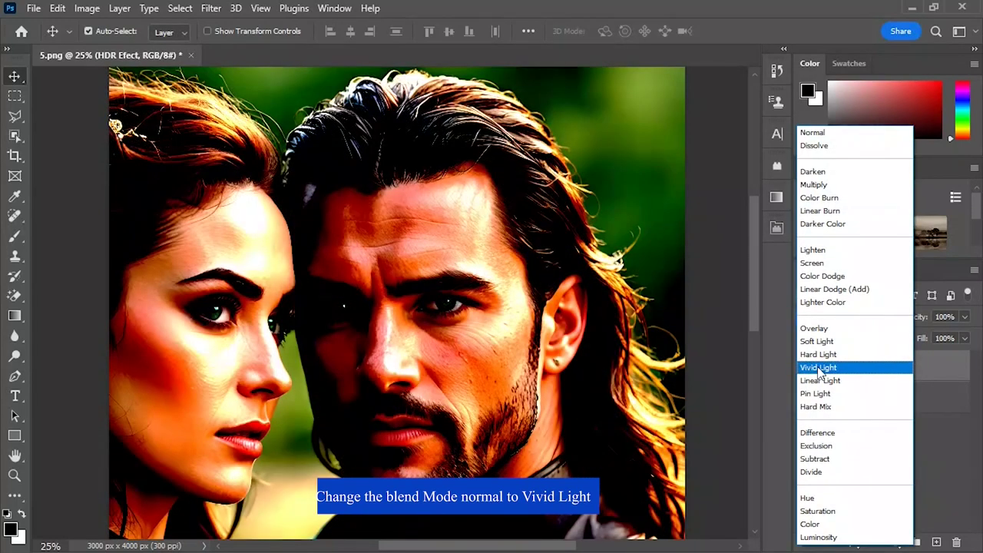
pyautogui.click(819, 370)
pyautogui.click(894, 542)
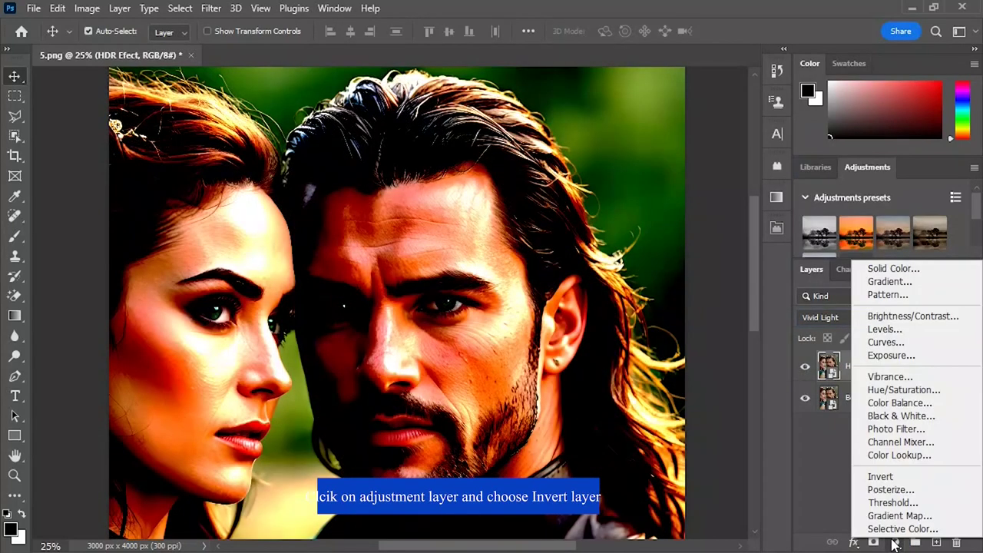
pyautogui.click(881, 476)
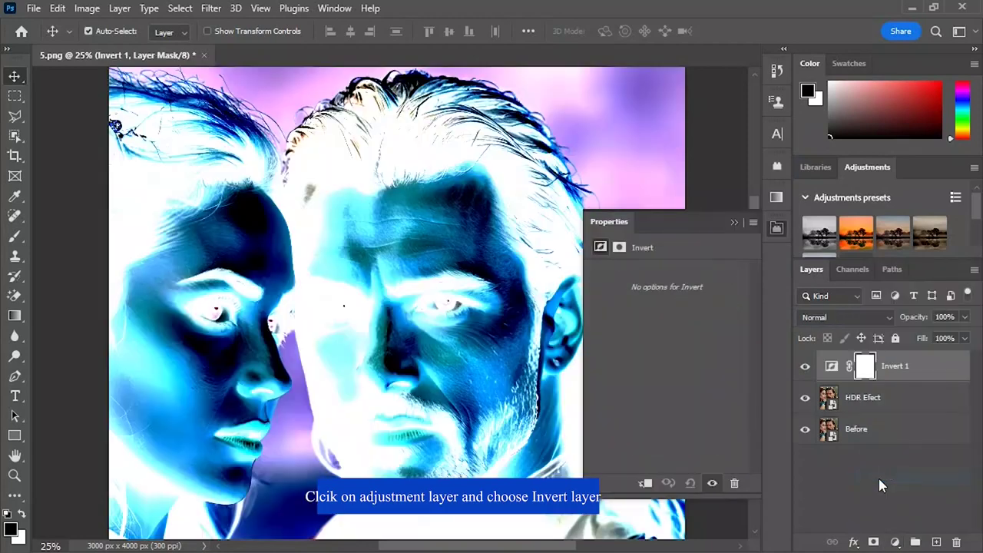
pyautogui.click(645, 483)
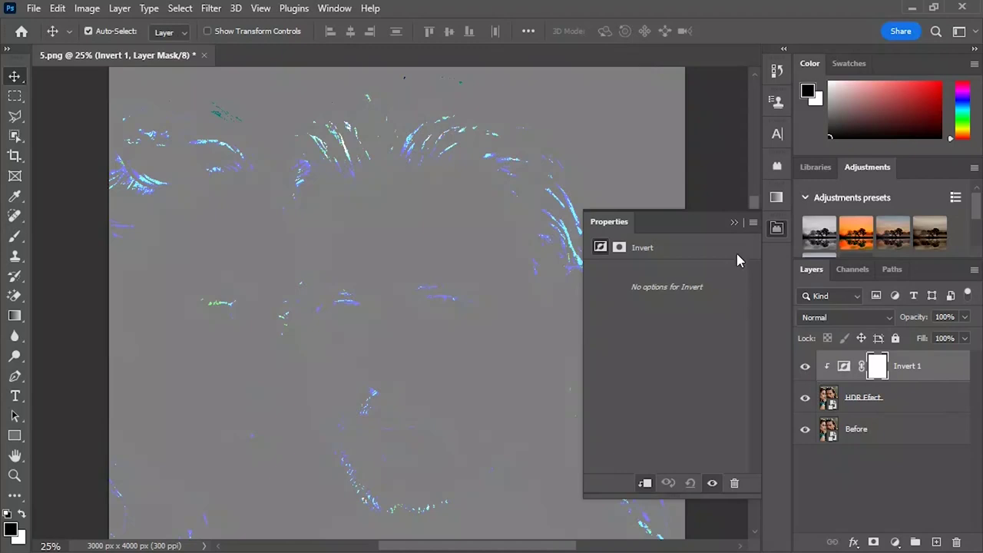
pyautogui.click(733, 223)
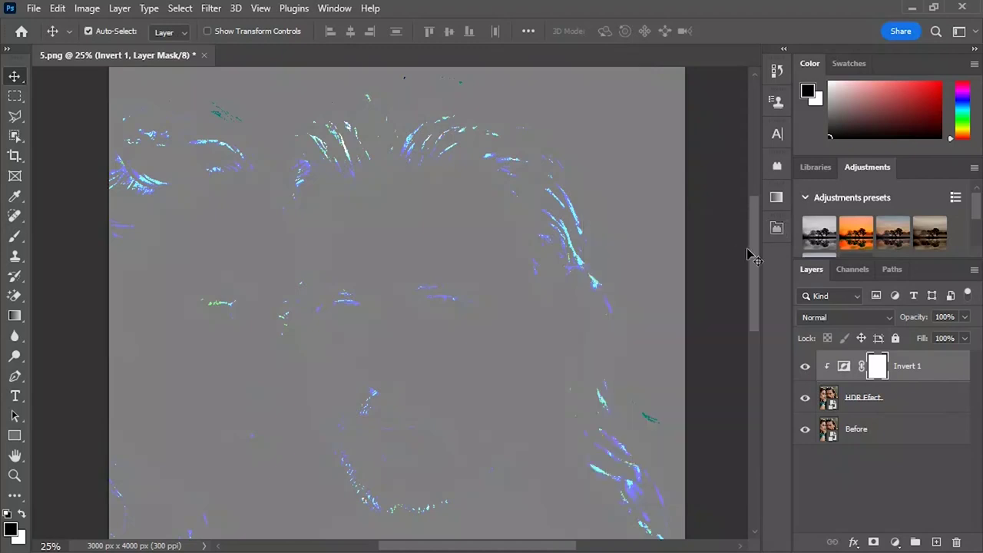
pyautogui.click(888, 409)
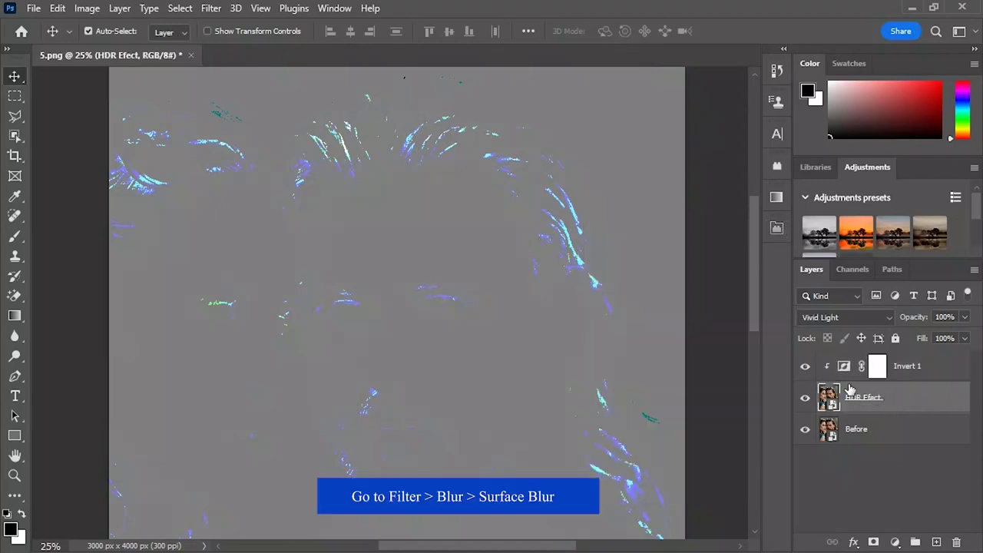
# Apply Surface Blur to HDR Efect with Radius 35 px and Threshold 28 levels
pyautogui.click(209, 8)
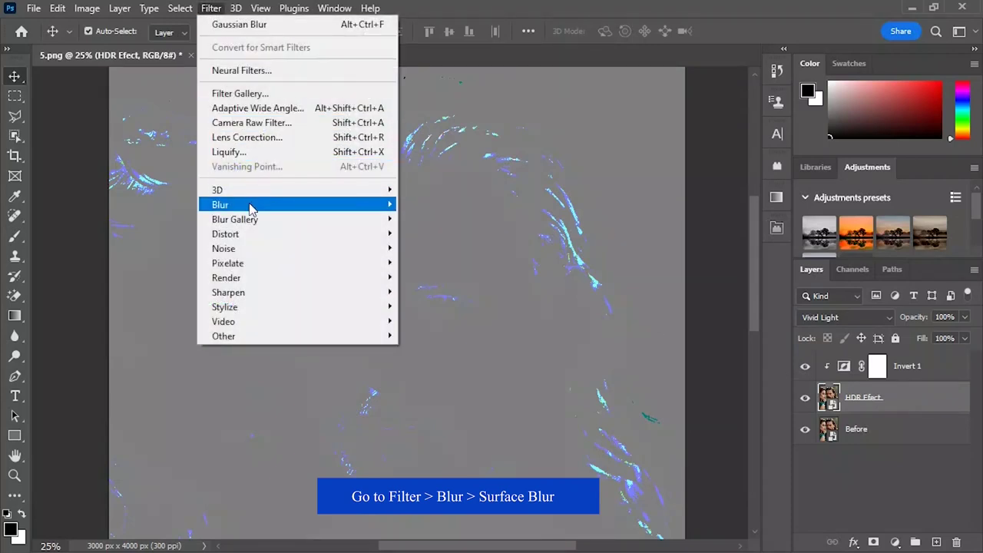
pyautogui.moveTo(297, 205)
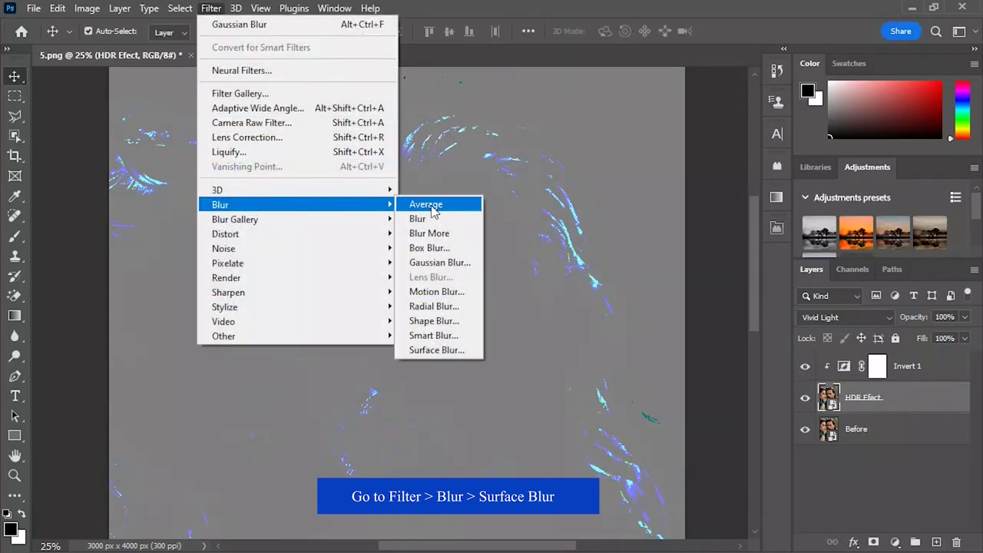
pyautogui.click(441, 350)
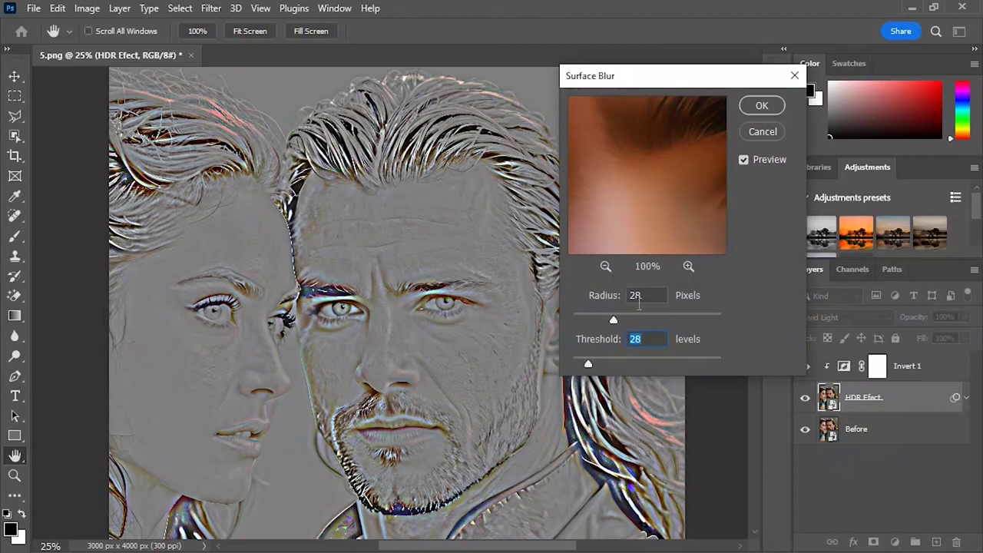
pyautogui.moveTo(612, 319); pyautogui.dragTo(624, 322)
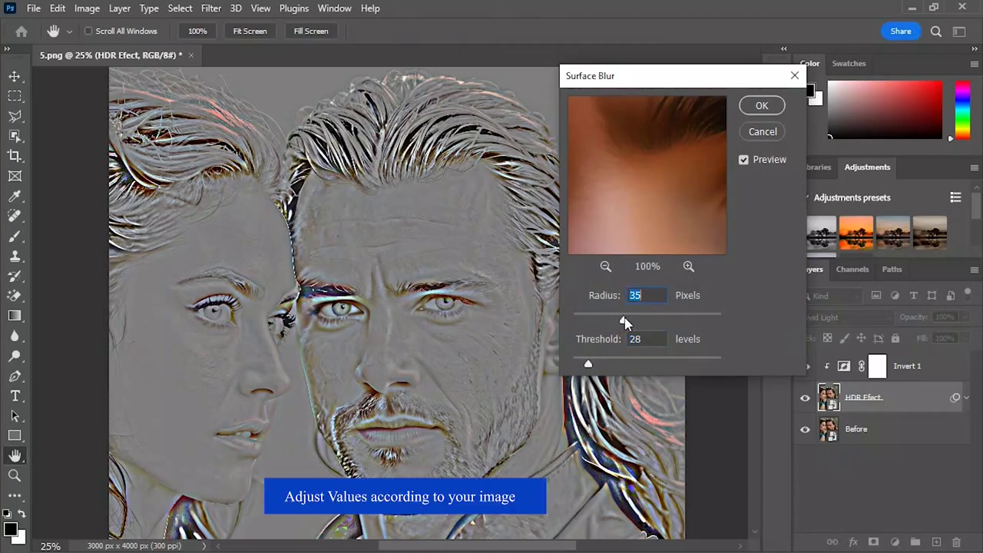
pyautogui.click(650, 339)
pyautogui.click(653, 295)
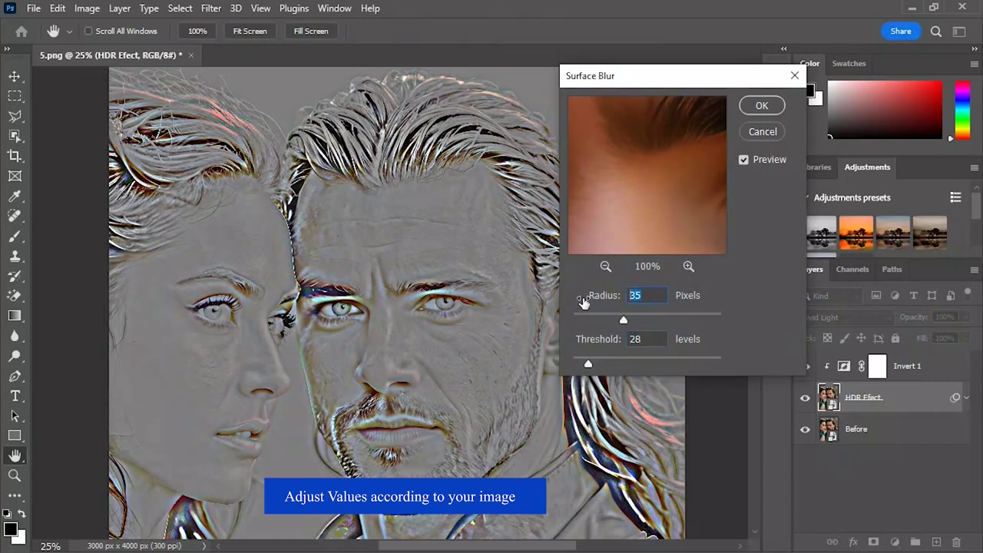
pyautogui.click(761, 107)
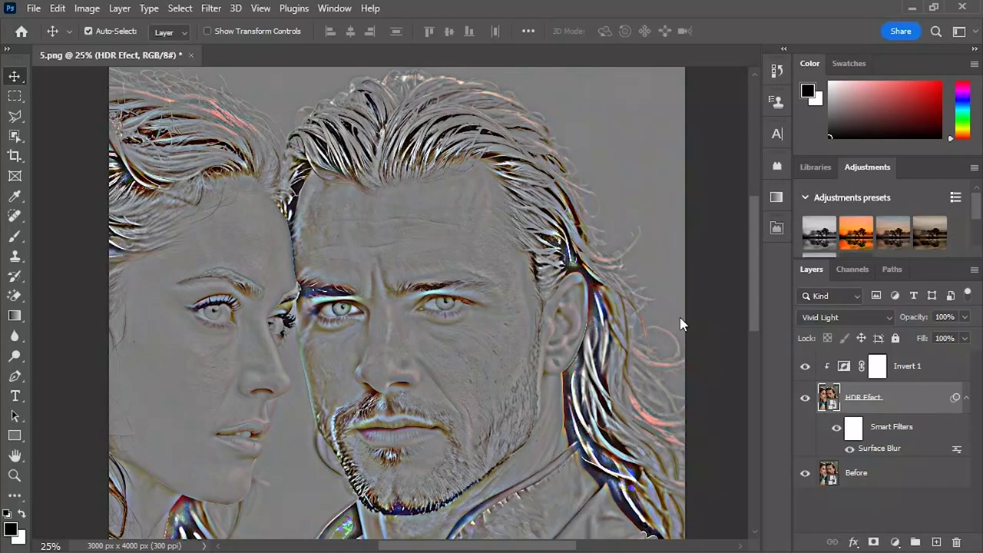
# Duplicate Before as a layer named 'Glow' and hide the HDR Efect layer
pyautogui.click(896, 483)
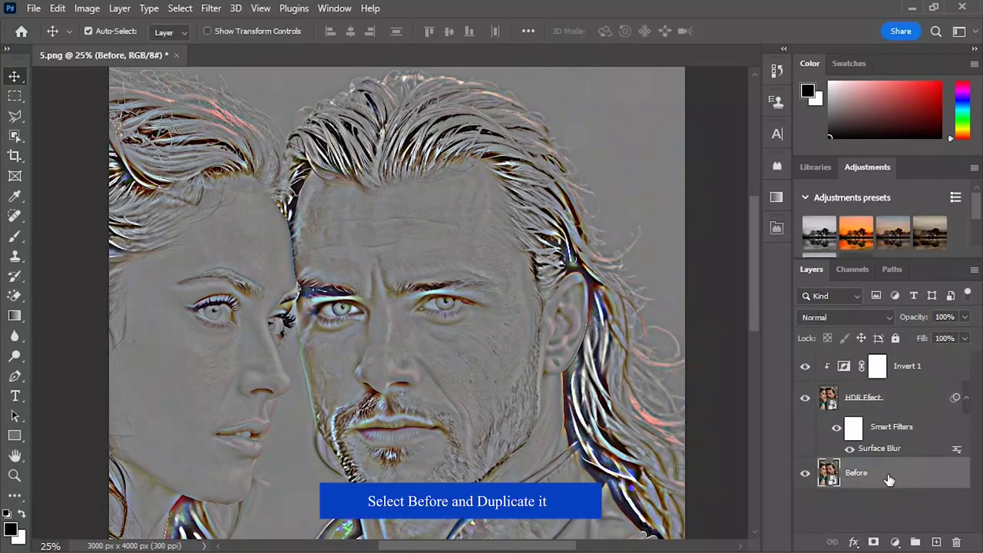
pyautogui.rightClick(886, 481)
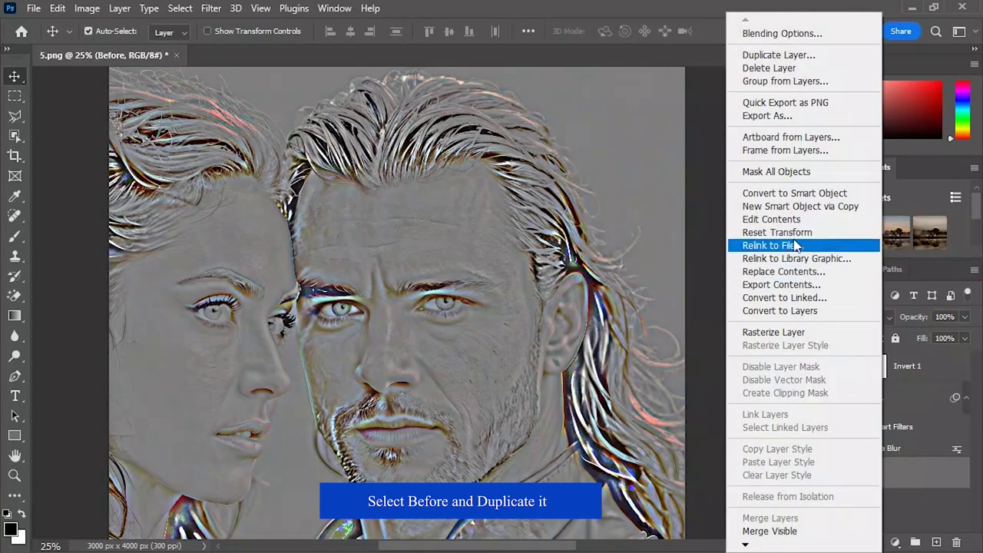
pyautogui.click(771, 55)
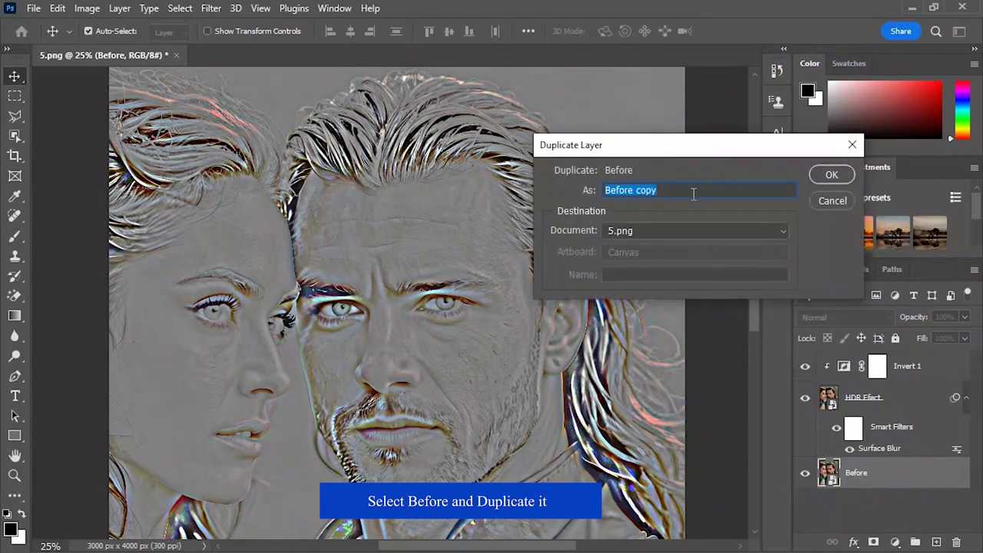
pyautogui.press('BackSpace')
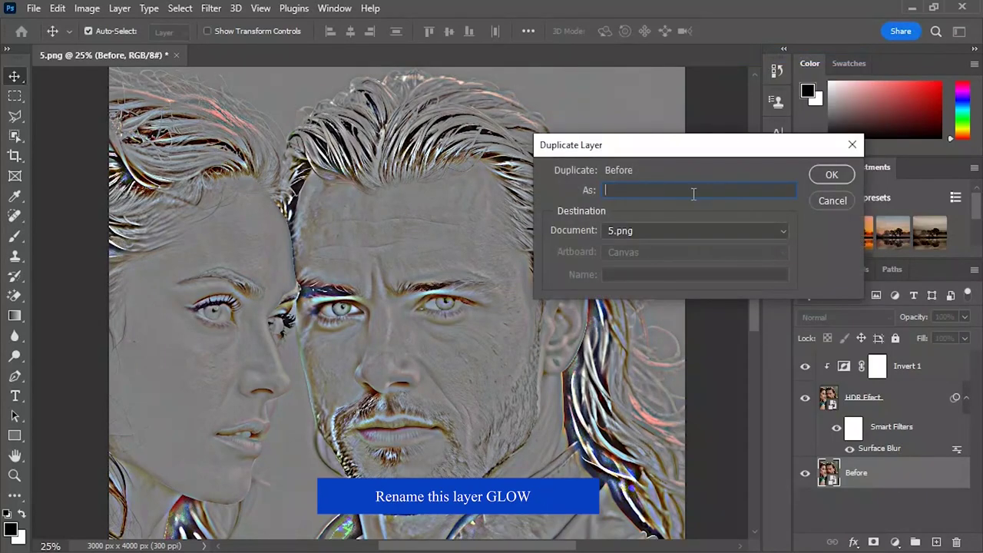
pyautogui.write('Glow')
pyautogui.click(831, 175)
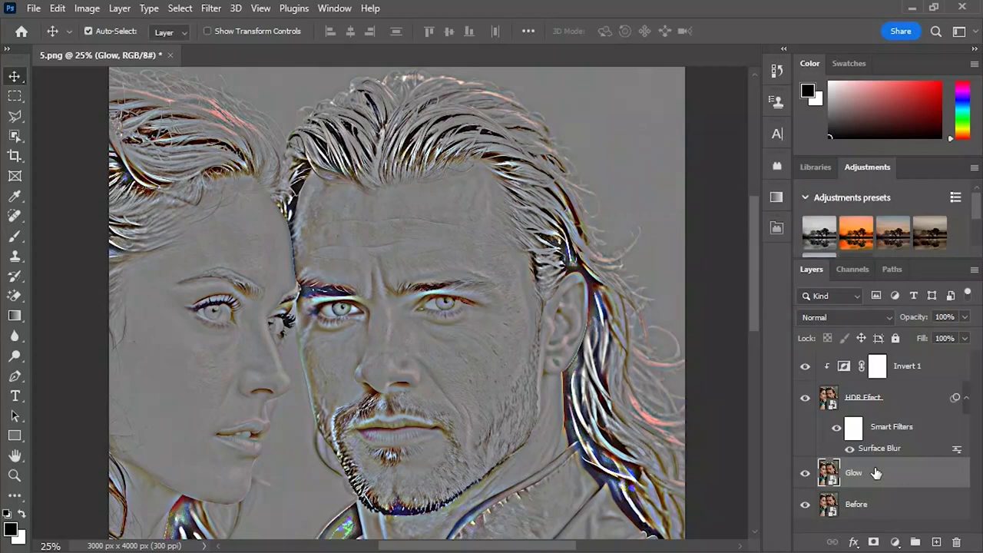
pyautogui.click(805, 397)
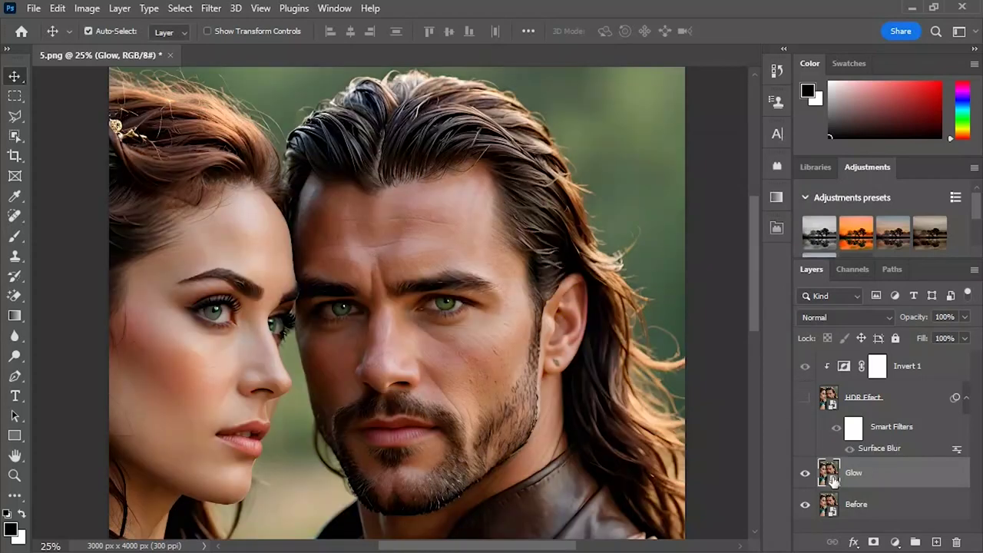
pyautogui.click(211, 9)
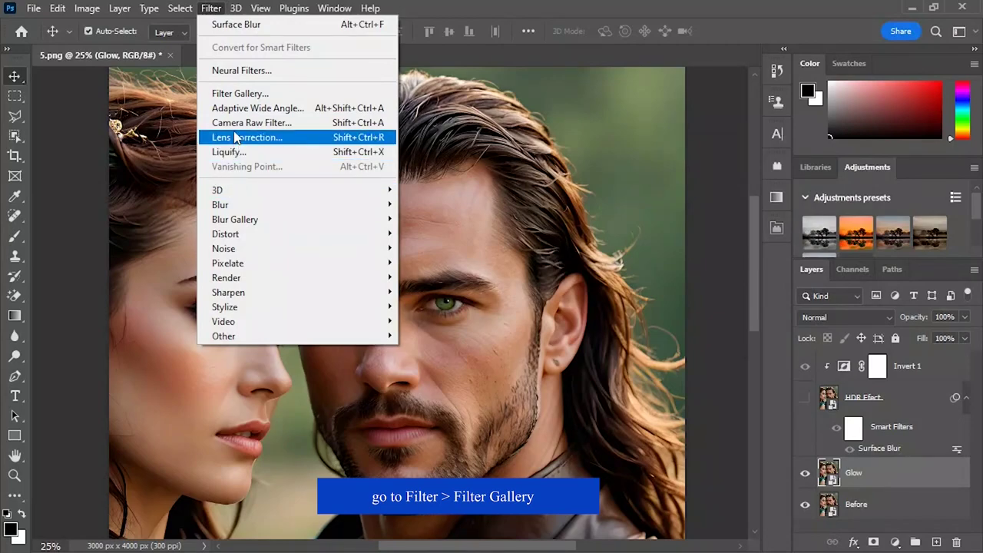
# Apply Filter Gallery Diffuse Glow to Glow: Graininess 0, Glow Amount 6, Clear Amount 20
pyautogui.click(238, 95)
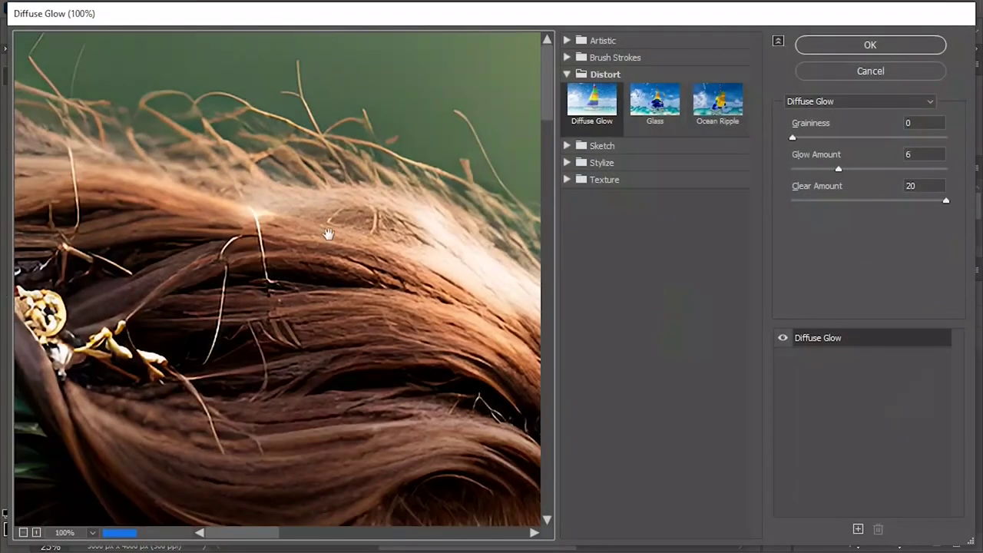
pyautogui.hotkey('ctrl', '0')
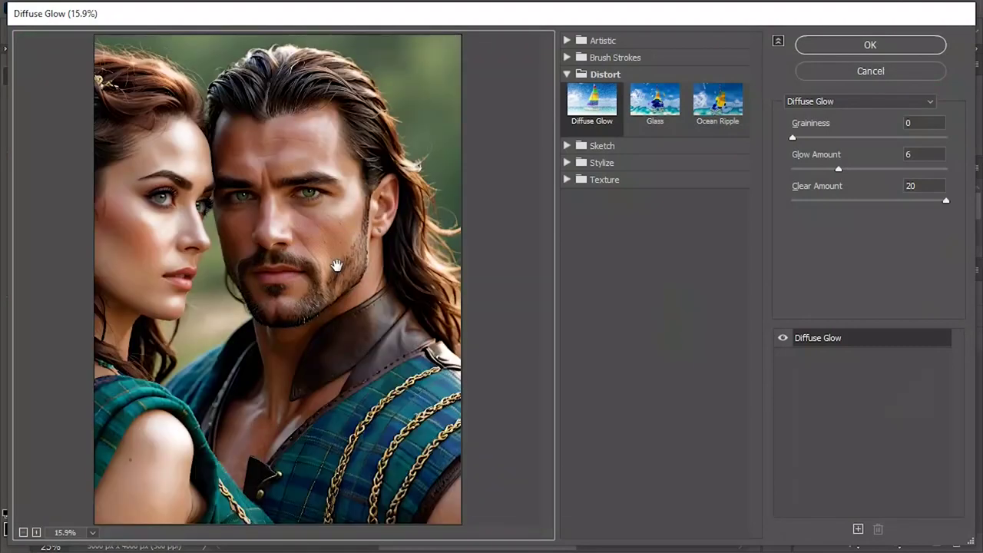
pyautogui.click(593, 112)
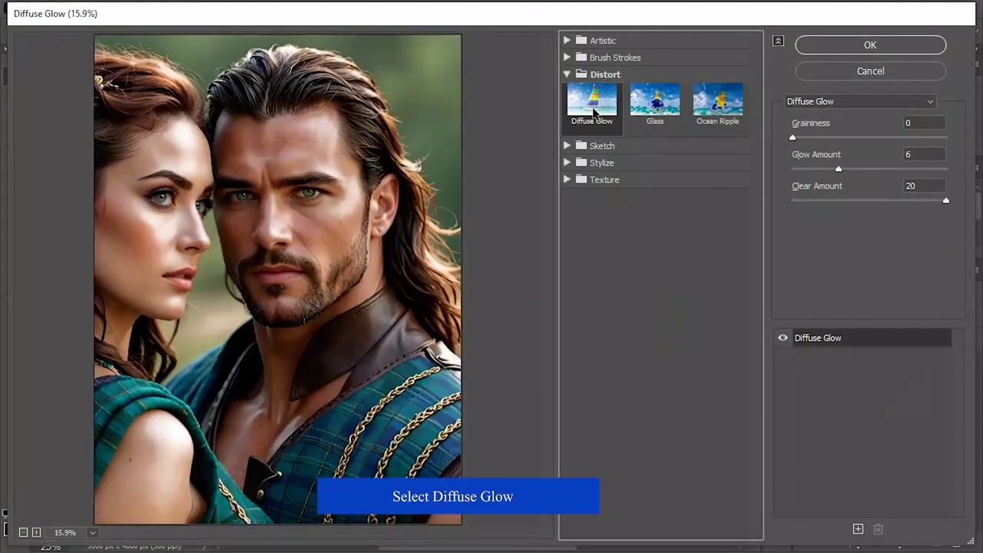
pyautogui.click(921, 153)
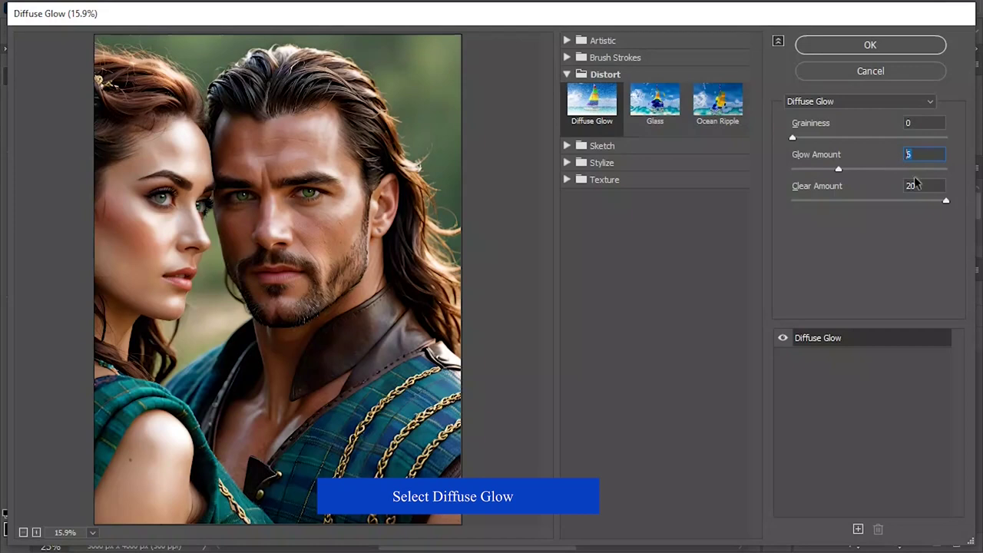
pyautogui.write('6')
pyautogui.click(921, 186)
pyautogui.click(911, 186)
pyautogui.click(783, 339)
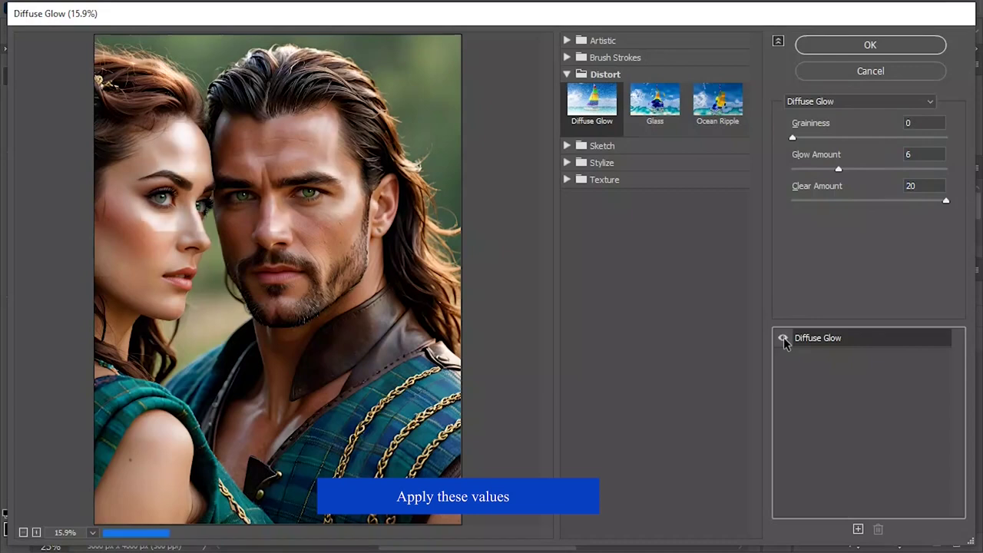
pyautogui.click(783, 339)
pyautogui.click(783, 339)
pyautogui.click(783, 339)
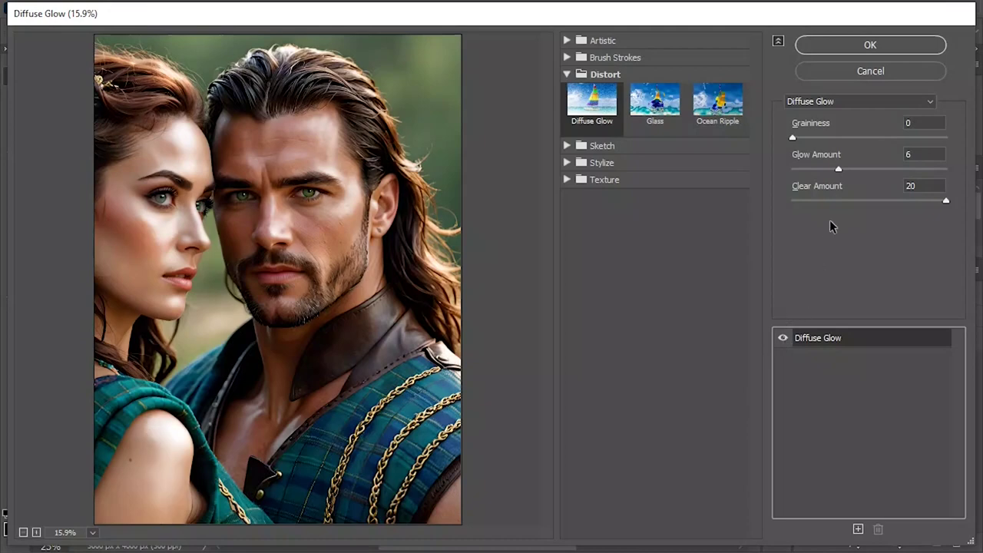
pyautogui.click(843, 44)
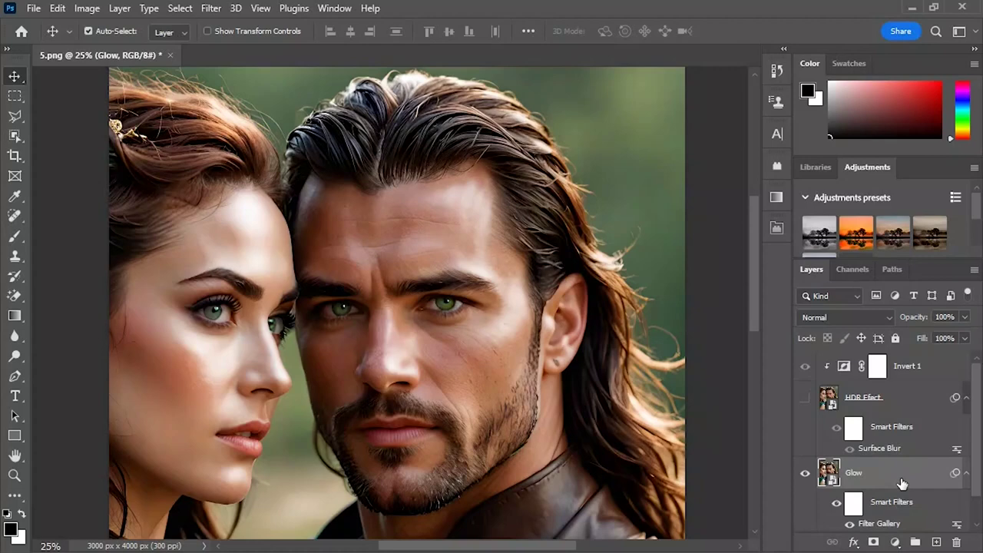
# Show HDR Efect again and group Invert 1, HDR Efect and Glow into 'HDR'
pyautogui.click(803, 398)
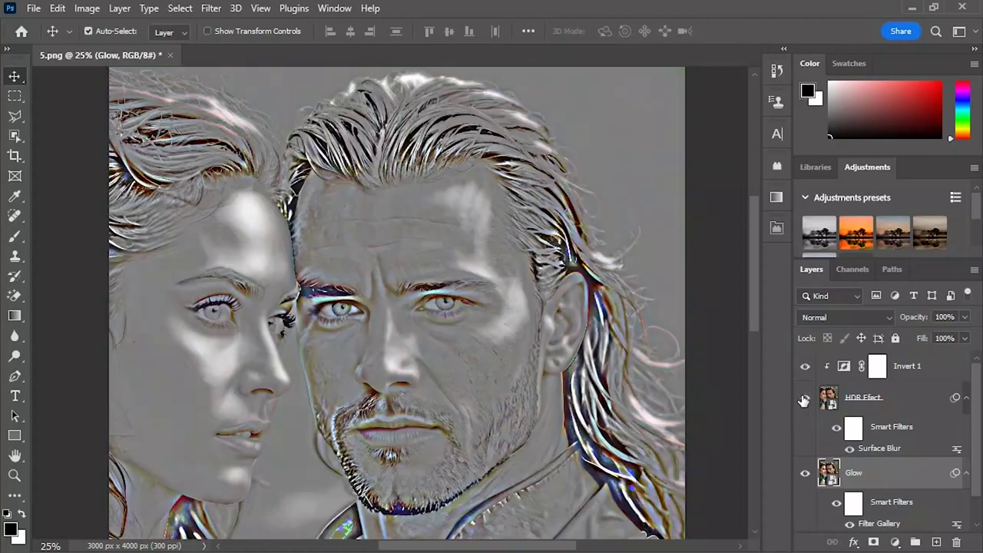
pyautogui.click(921, 368)
pyautogui.keyDown('shift'); pyautogui.click(885, 477); pyautogui.keyUp('shift')
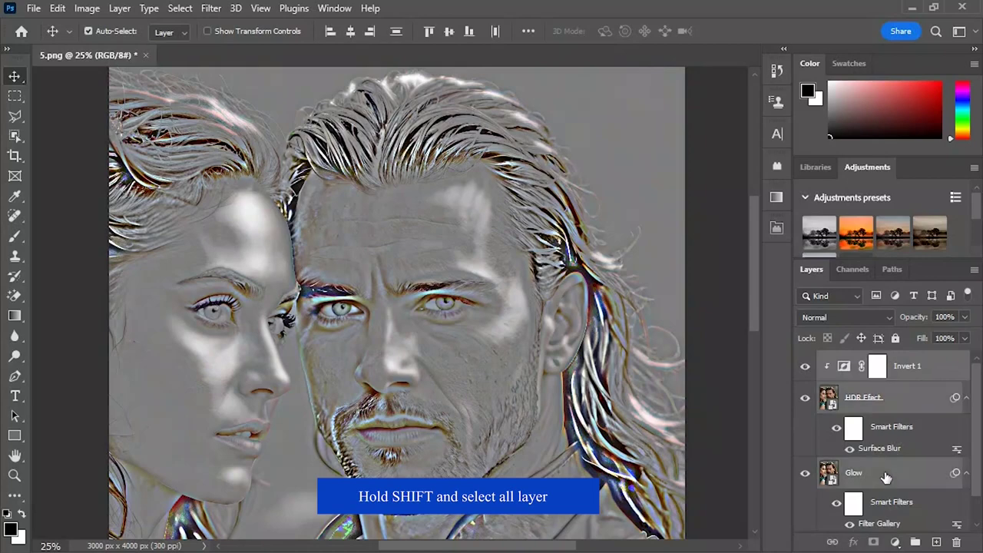
pyautogui.rightClick(885, 477)
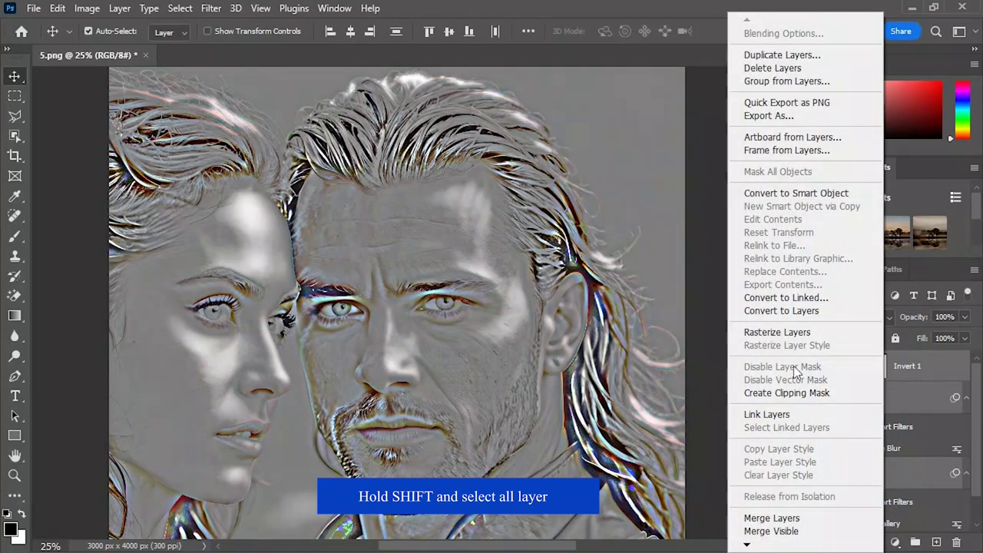
pyautogui.click(783, 81)
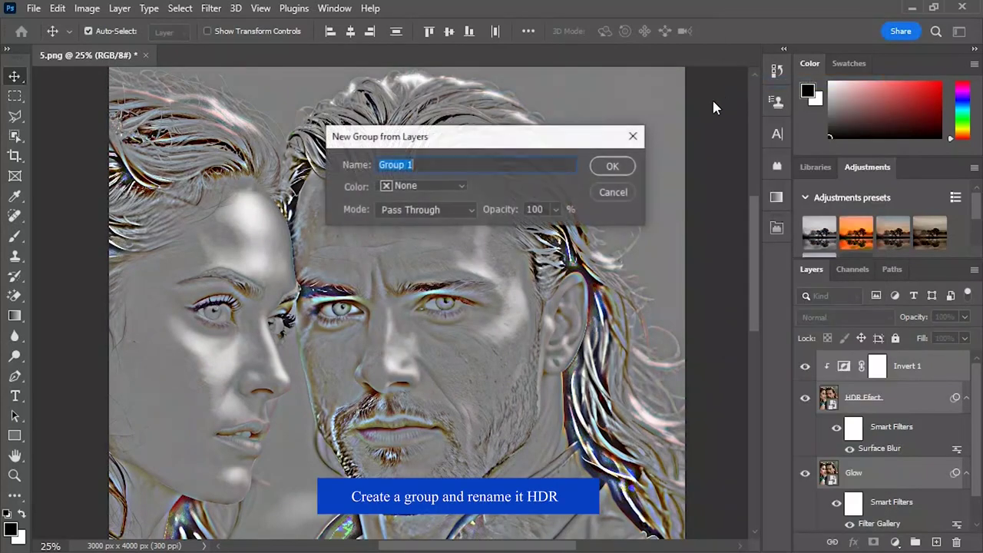
pyautogui.press('BackSpace')
pyautogui.write('HDR')
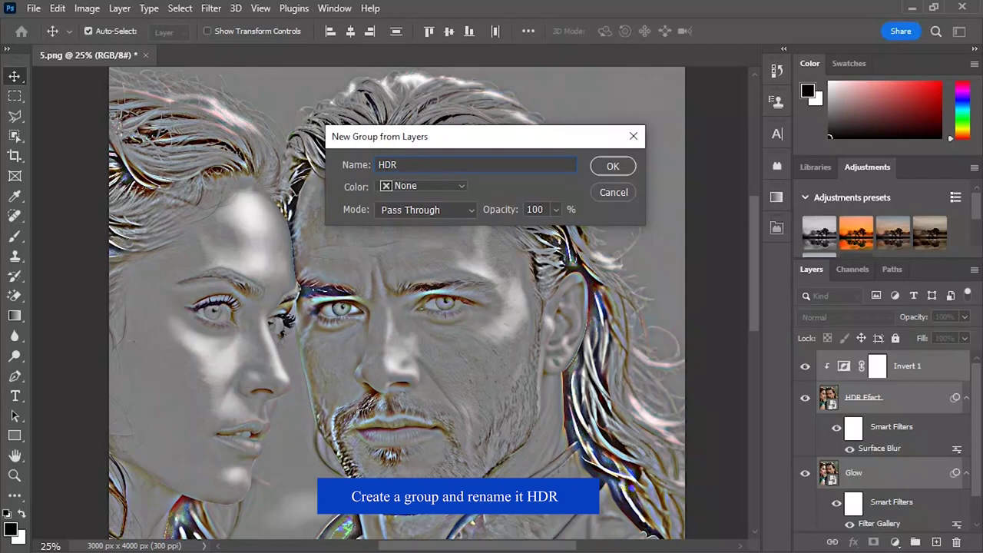
pyautogui.click(601, 165)
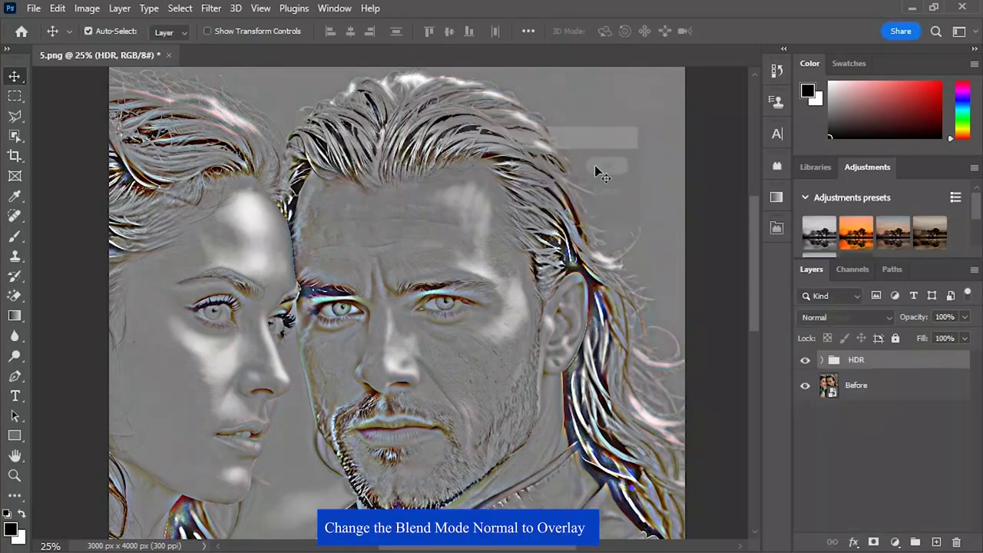
# Set the HDR group to Overlay and toggle its visibility to compare before and after
pyautogui.click(815, 317)
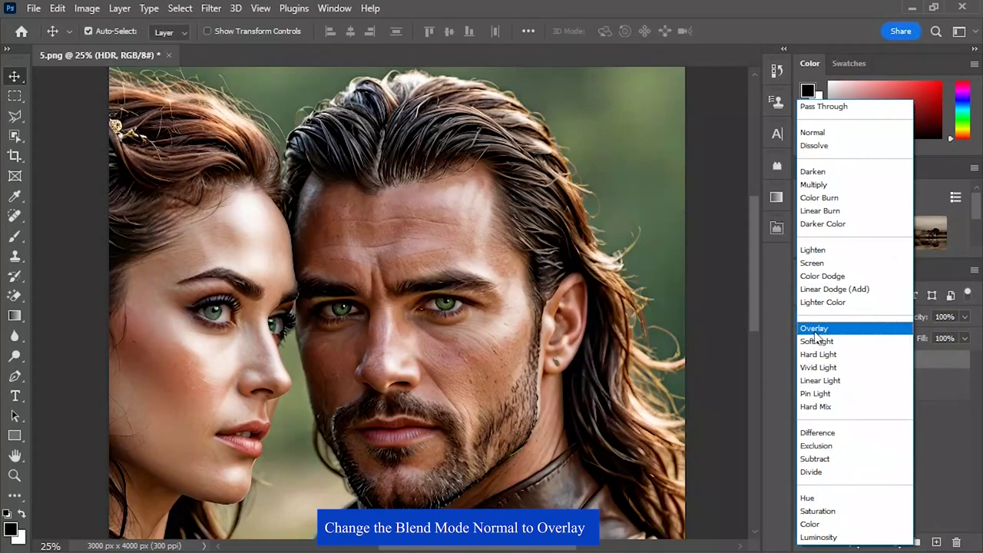
pyautogui.click(816, 333)
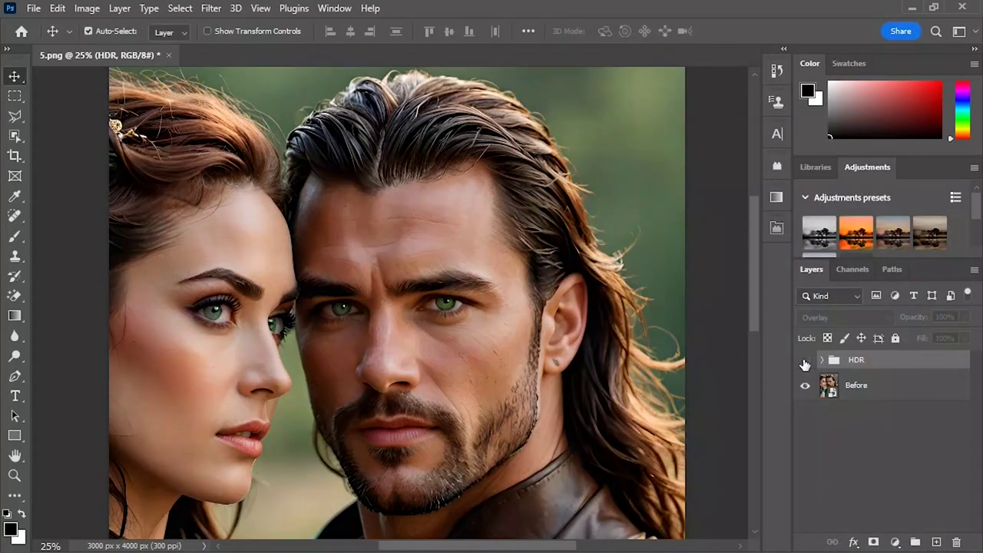
pyautogui.click(805, 361)
pyautogui.click(805, 361)
pyautogui.click(804, 360)
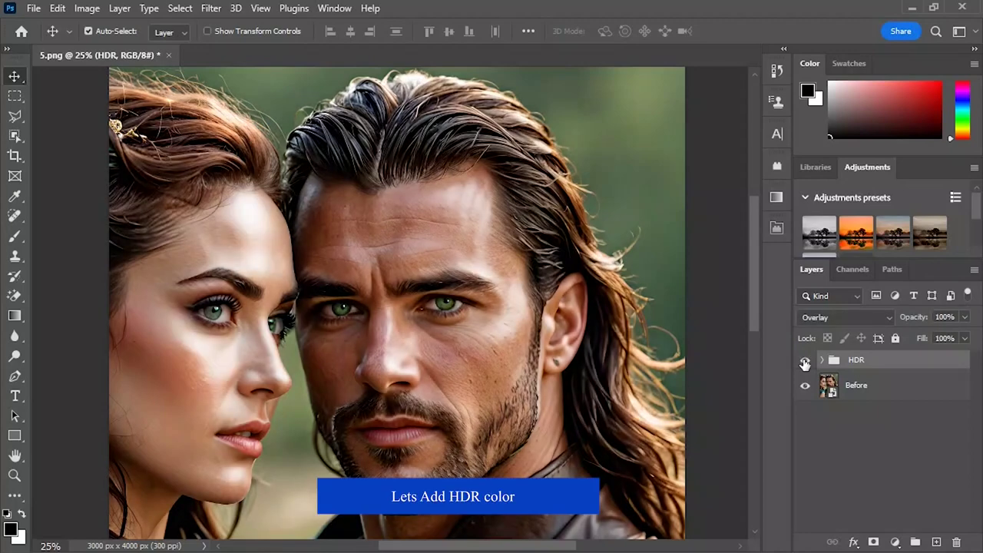
pyautogui.click(804, 361)
pyautogui.click(805, 361)
pyautogui.click(900, 394)
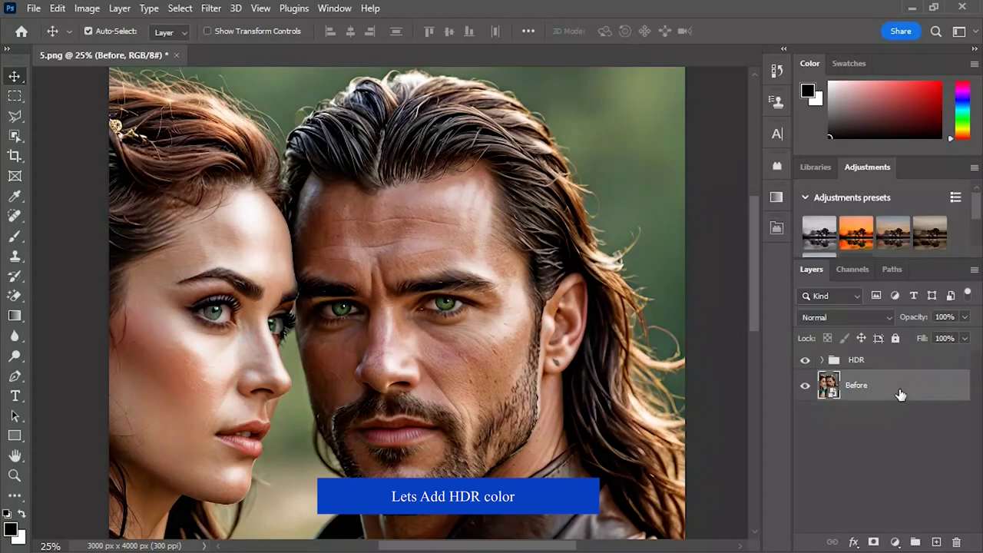
# Duplicate Before as 'COLOR' and drag it above the HDR group
pyautogui.rightClick(901, 397)
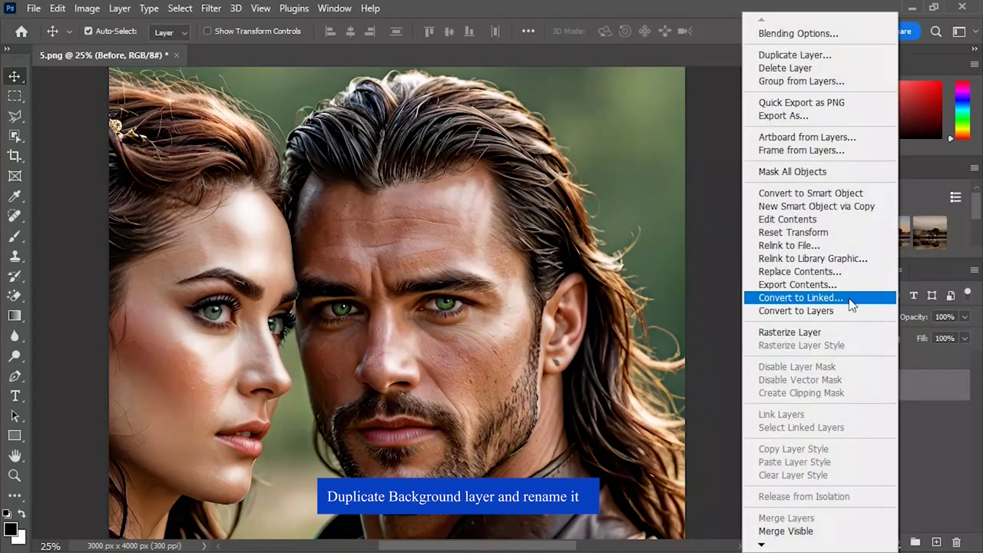
pyautogui.click(802, 54)
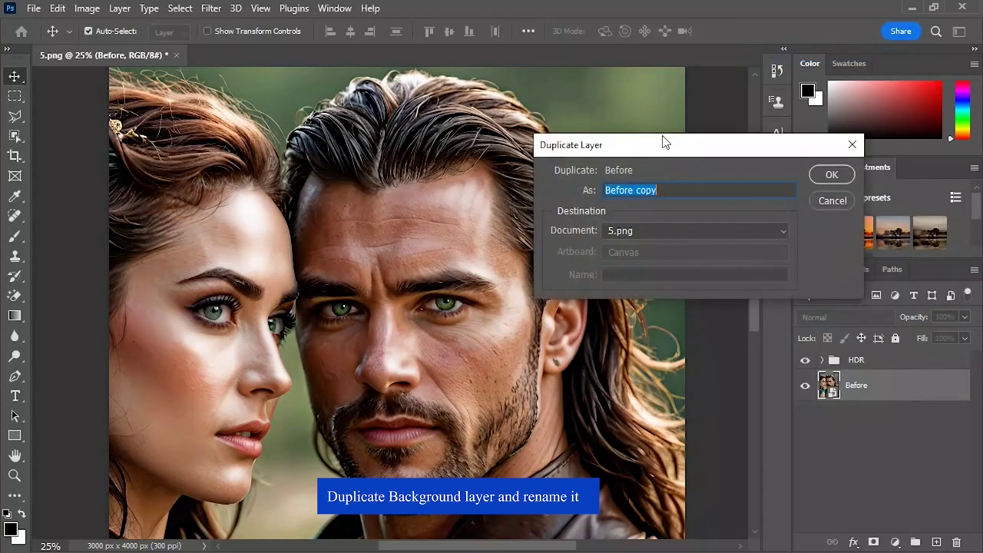
pyautogui.press('BackSpace')
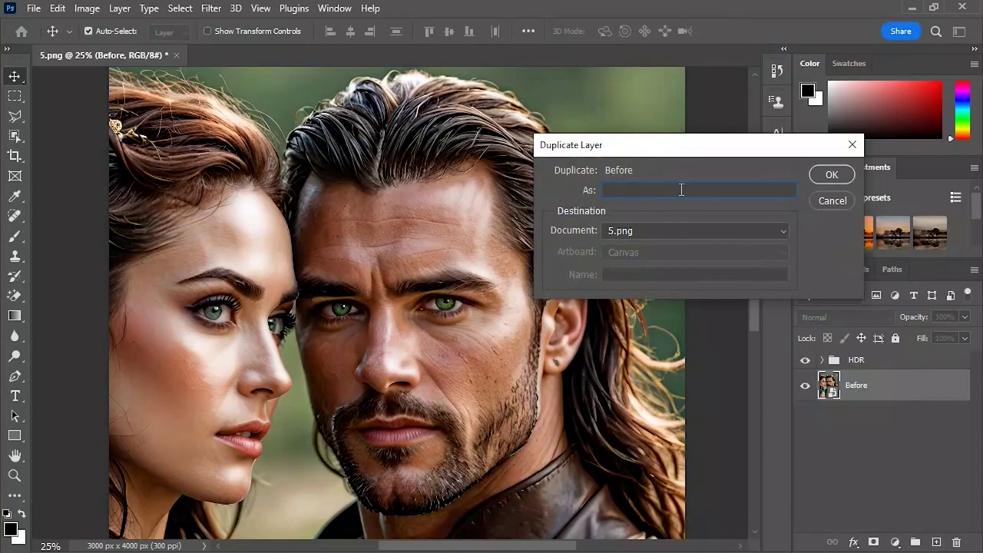
pyautogui.write('COLOR')
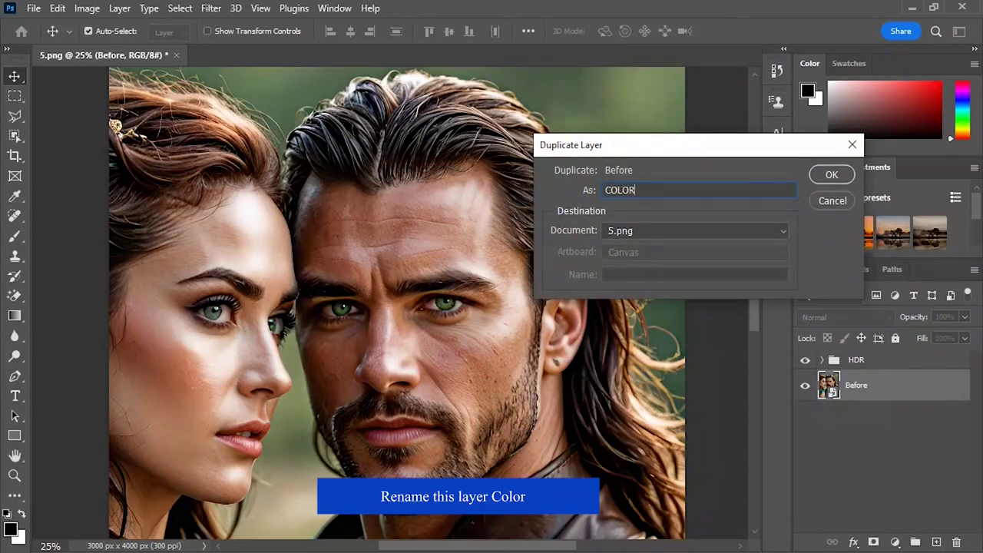
pyautogui.click(832, 176)
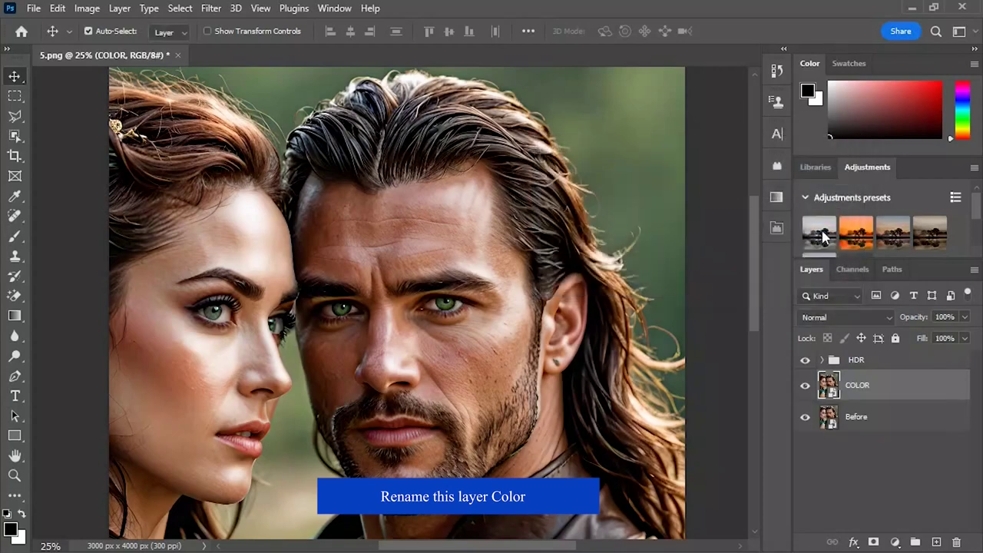
pyautogui.moveTo(888, 387); pyautogui.dragTo(888, 356)
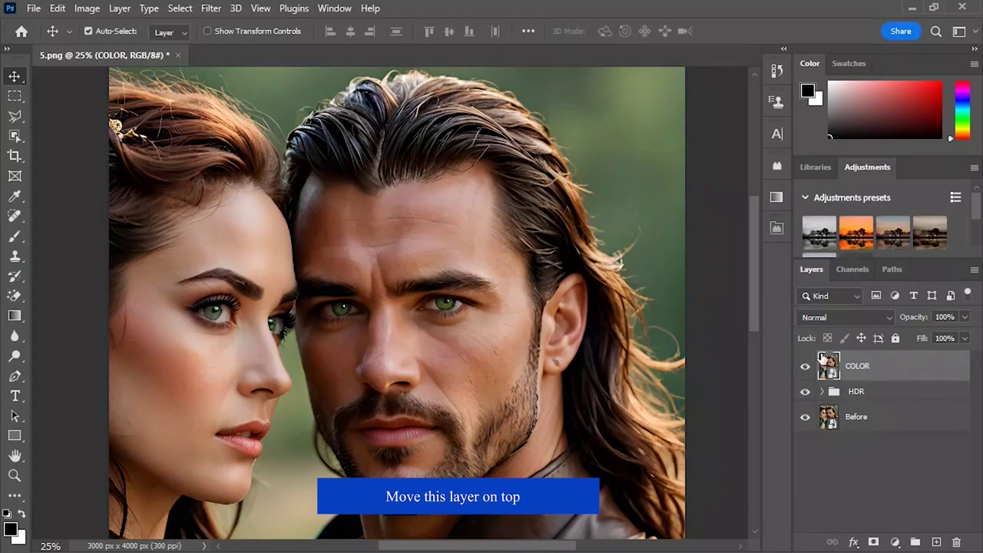
pyautogui.click(211, 8)
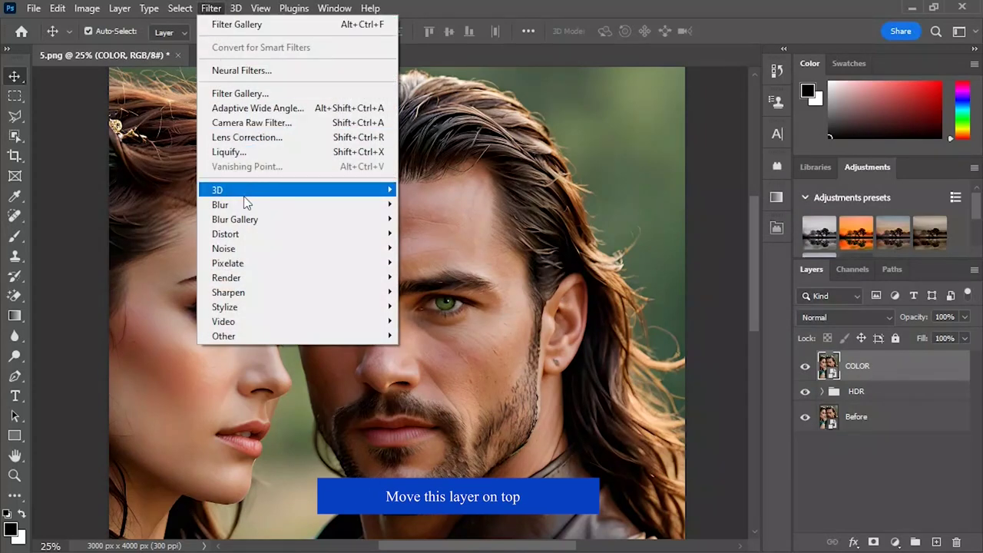
pyautogui.moveTo(230, 204)
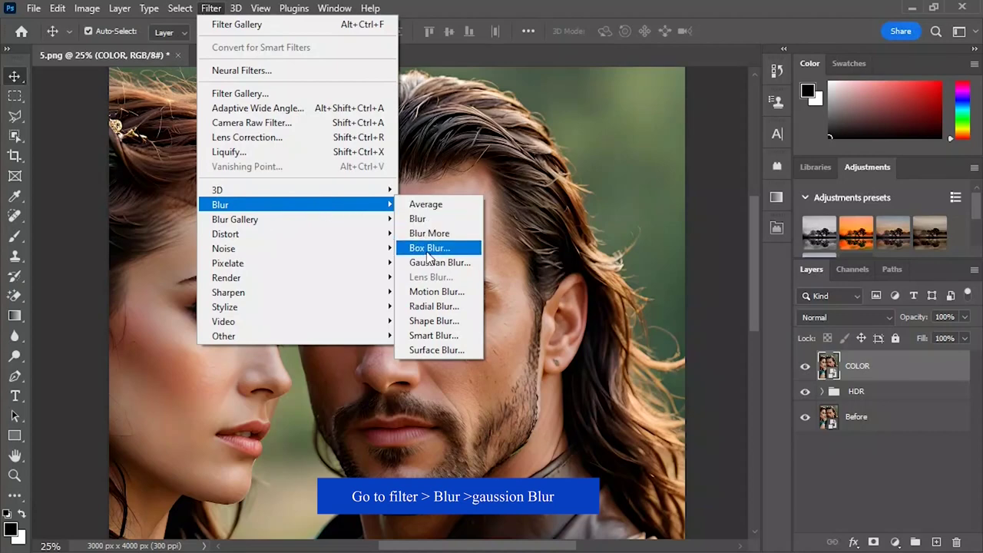
# Apply a 30-pixel Gaussian Blur smart filter to the COLOR layer
pyautogui.click(430, 262)
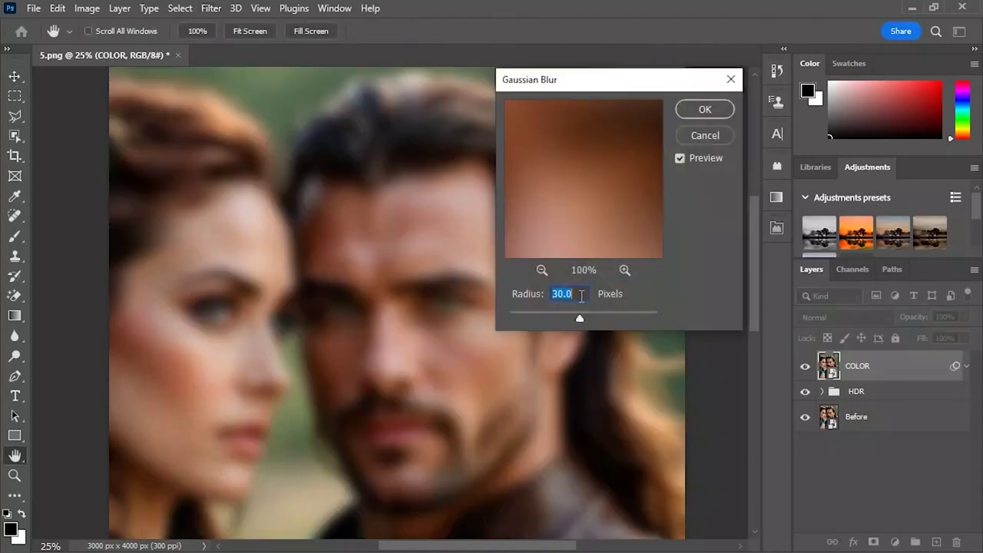
pyautogui.click(700, 110)
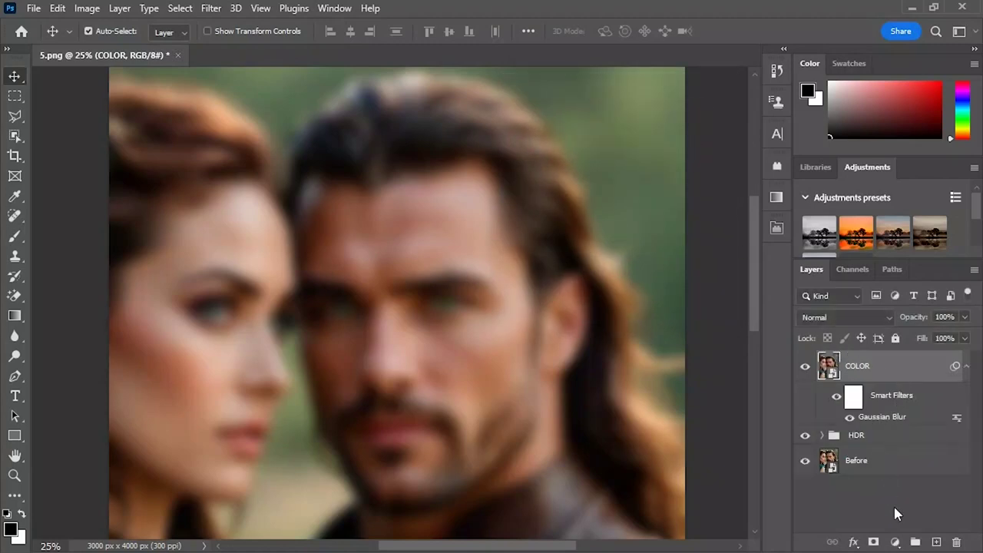
pyautogui.click(896, 542)
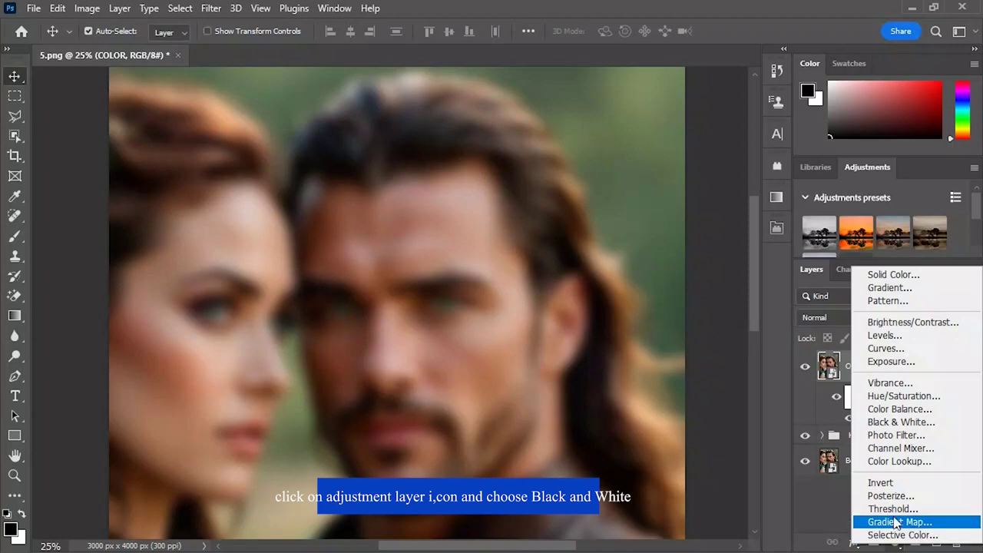
# Add a Black & White adjustment layer clipped to the COLOR layer
pyautogui.click(887, 424)
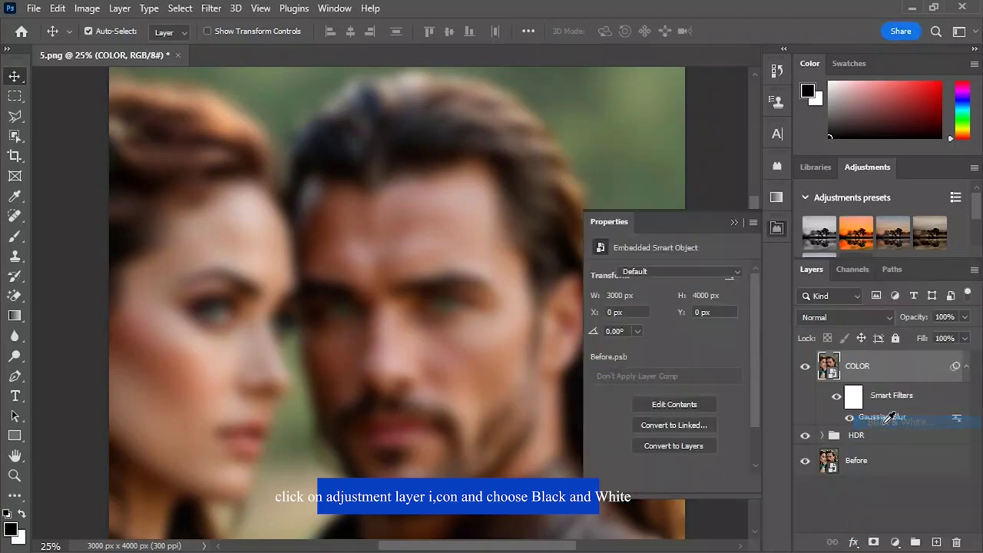
pyautogui.click(733, 222)
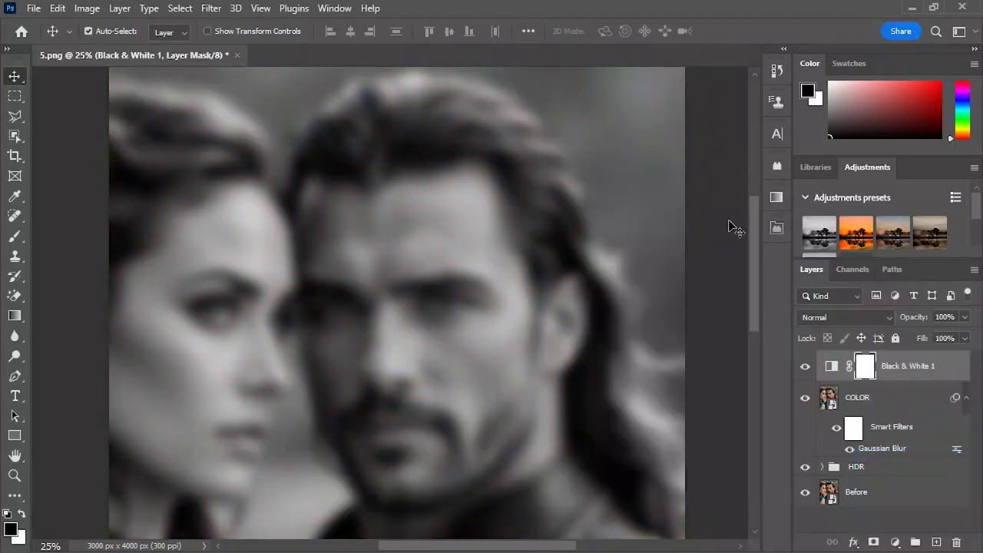
pyautogui.doubleClick(830, 366)
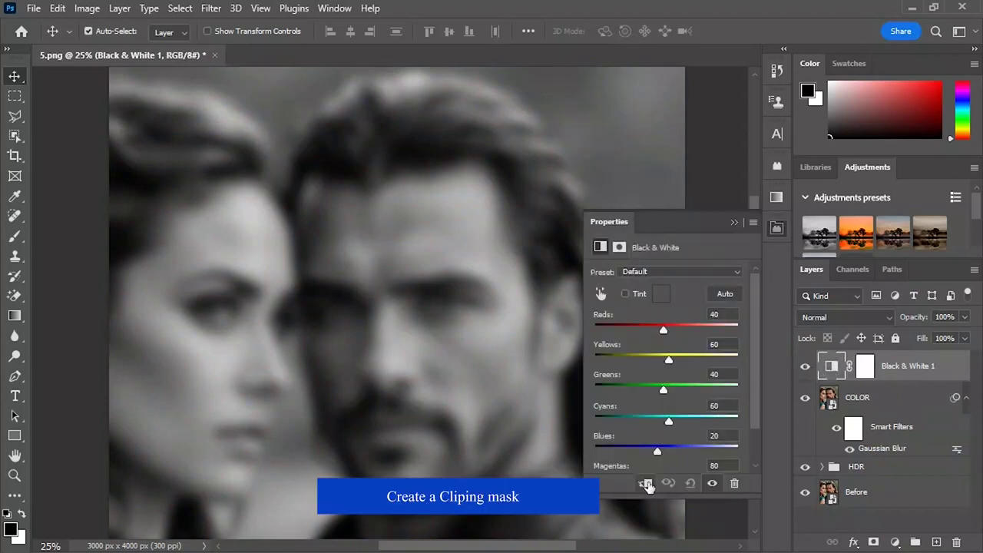
pyautogui.click(642, 487)
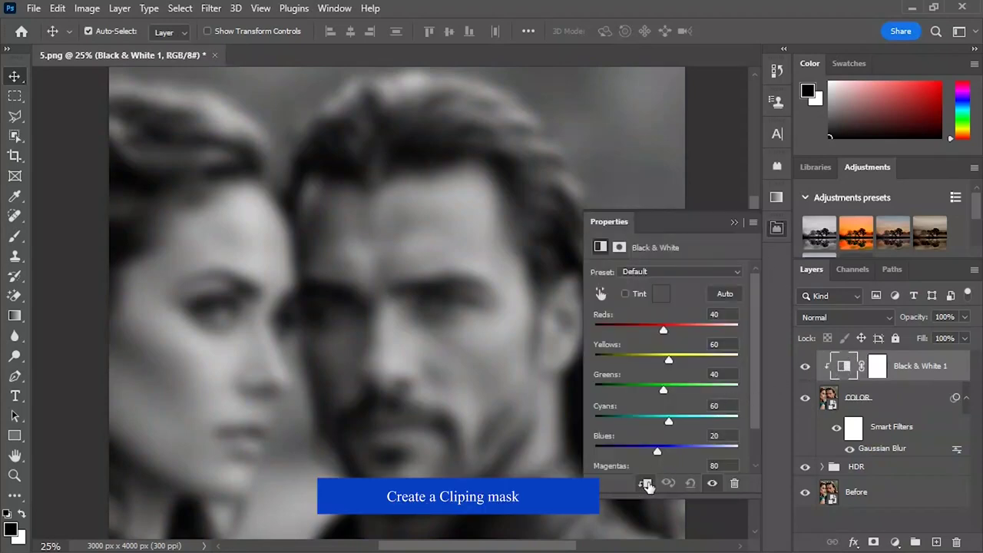
pyautogui.click(734, 222)
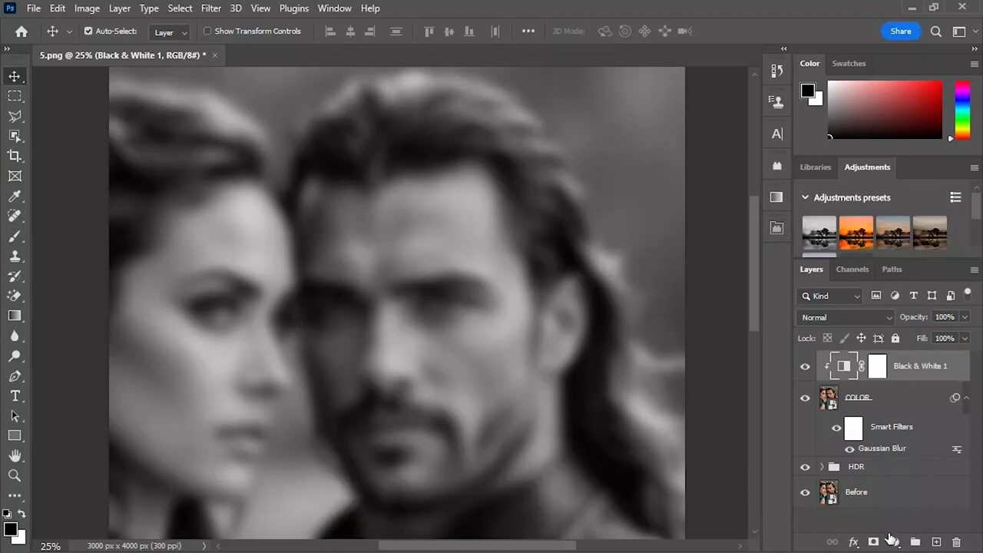
# Add an Invert adjustment layer clipped above Black & White 1, then select Invert 2 through COLOR
pyautogui.click(894, 542)
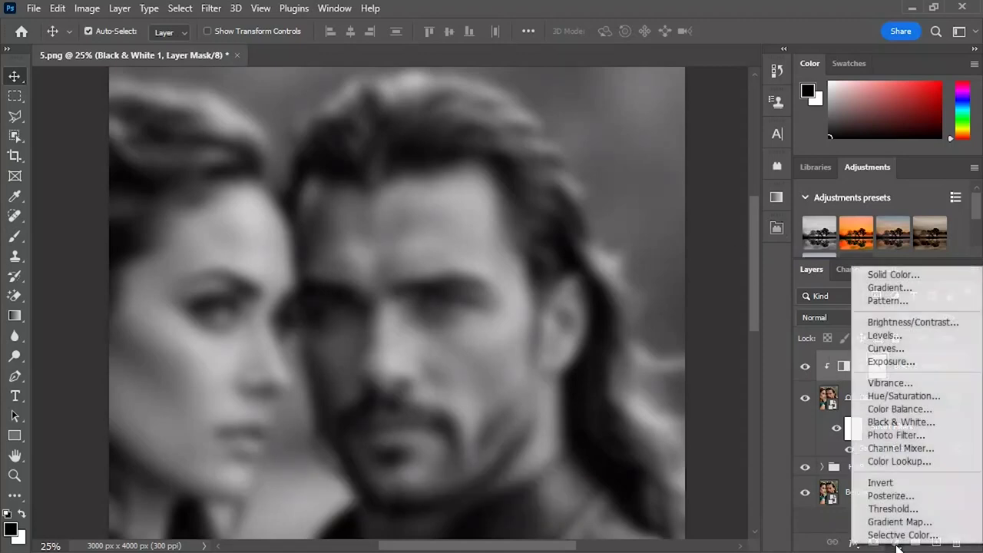
pyautogui.click(883, 482)
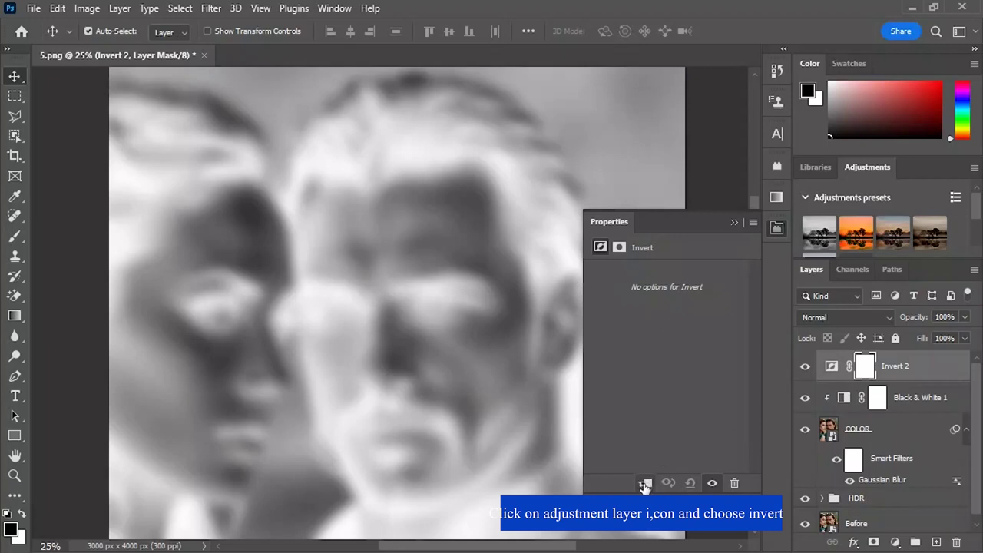
pyautogui.click(644, 482)
pyautogui.click(734, 222)
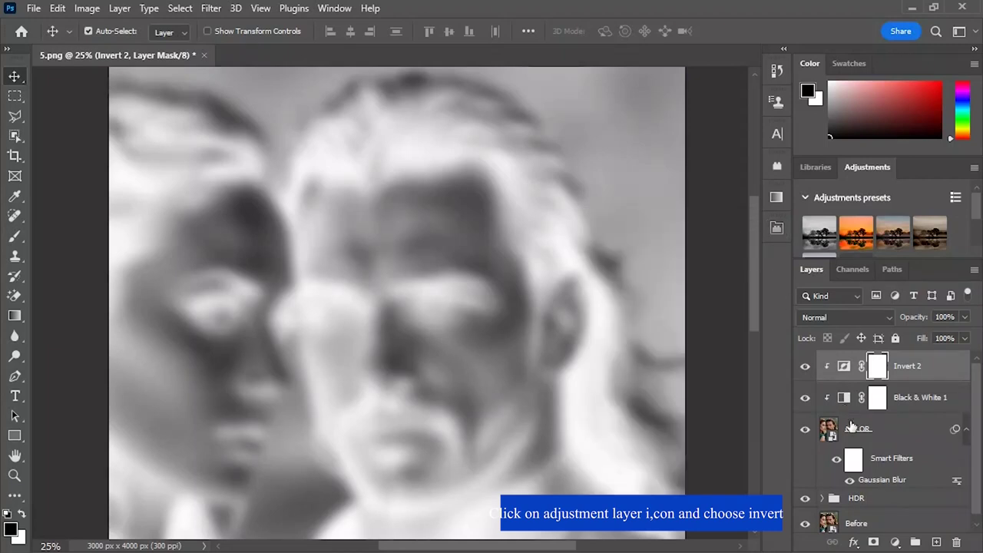
pyautogui.keyDown('shift'); pyautogui.click(889, 435); pyautogui.keyUp('shift')
# Group COLOR, Black & White 1 and Invert 2 into a group named 'Color'
pyautogui.rightClick(889, 434)
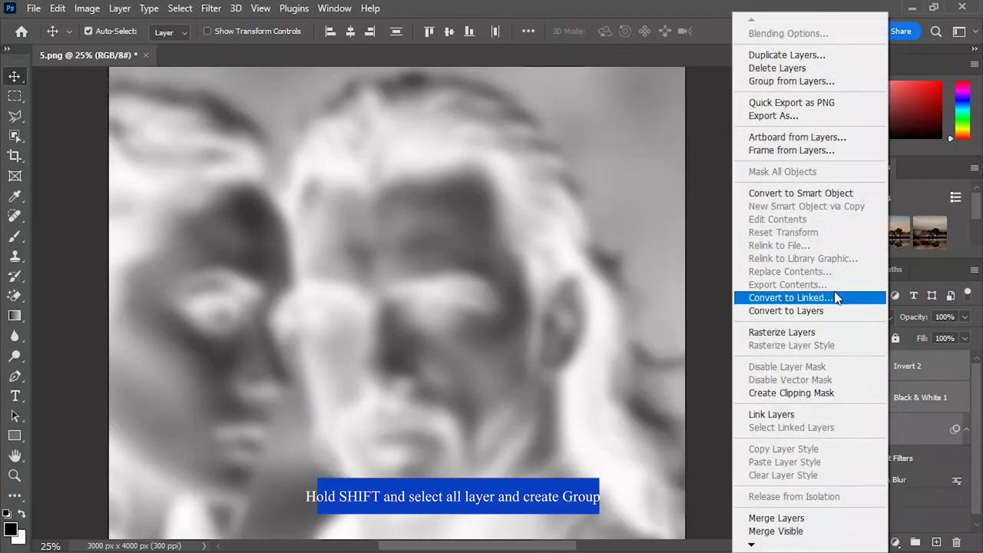
pyautogui.click(786, 82)
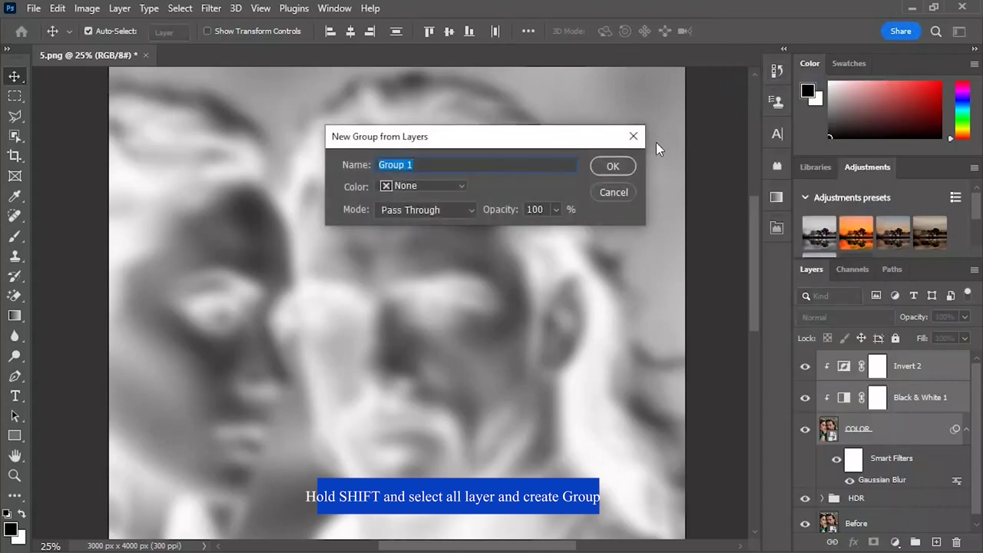
pyautogui.press('BackSpace')
pyautogui.click(625, 167)
pyautogui.click(819, 324)
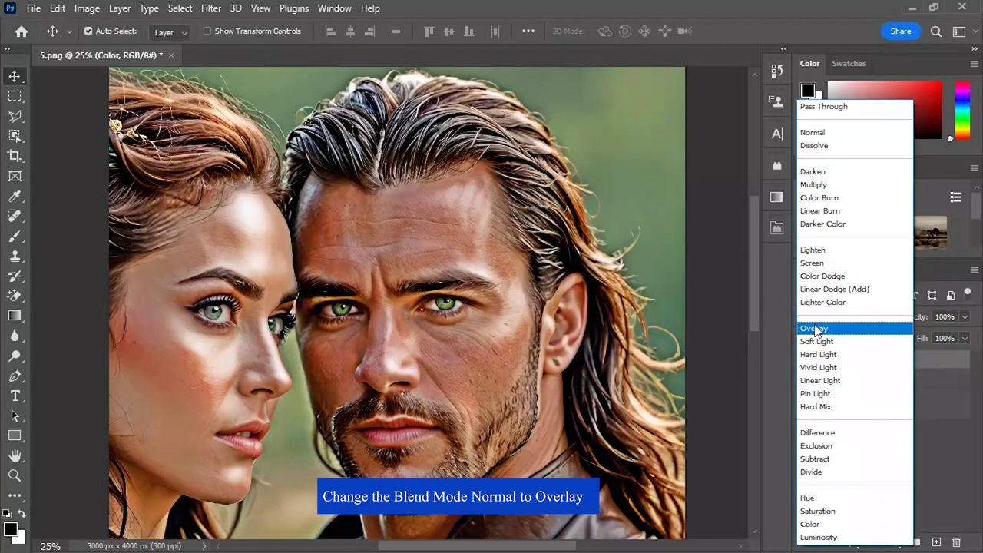
# Set the Color group to Overlay at 29% opacity, toggling its visibility to compare
pyautogui.click(814, 324)
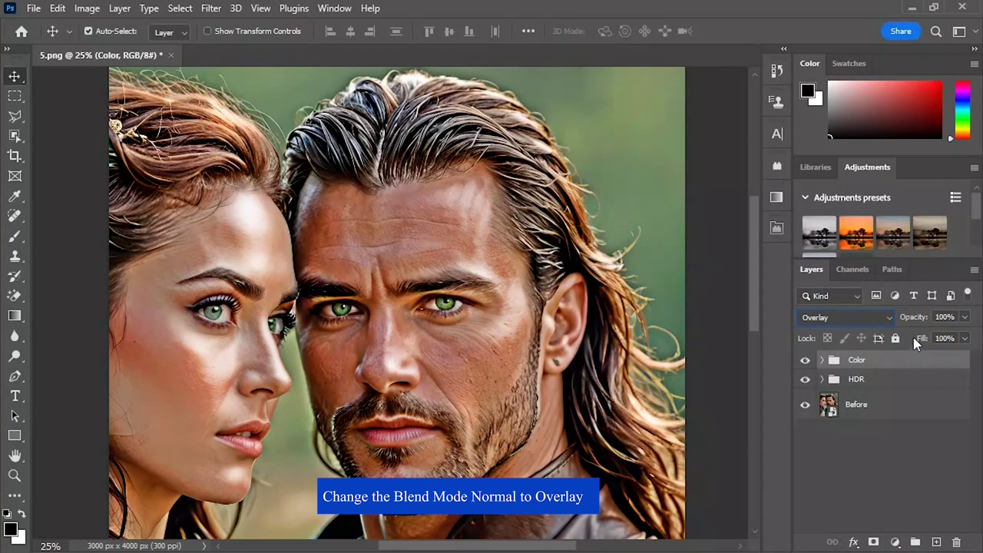
pyautogui.moveTo(912, 318)
pyautogui.mouseDown()
pyautogui.moveTo(861, 321)
pyautogui.moveTo(872, 321)
pyautogui.mouseUp()
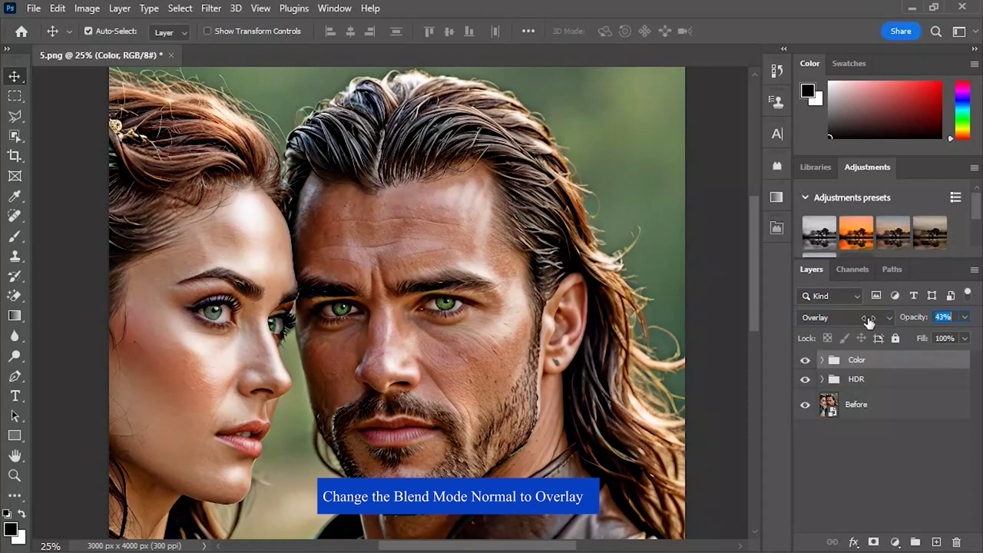
pyautogui.moveTo(872, 321); pyautogui.dragTo(857, 324)
pyautogui.click(804, 359)
pyautogui.click(804, 359)
pyautogui.click(803, 359)
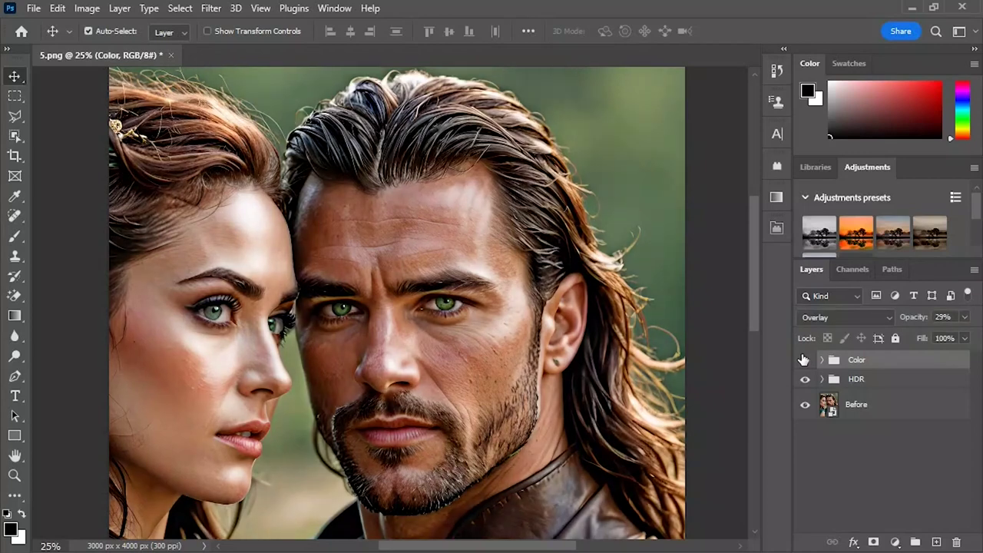
pyautogui.keyDown('alt'); pyautogui.click(804, 407); pyautogui.keyUp('alt')
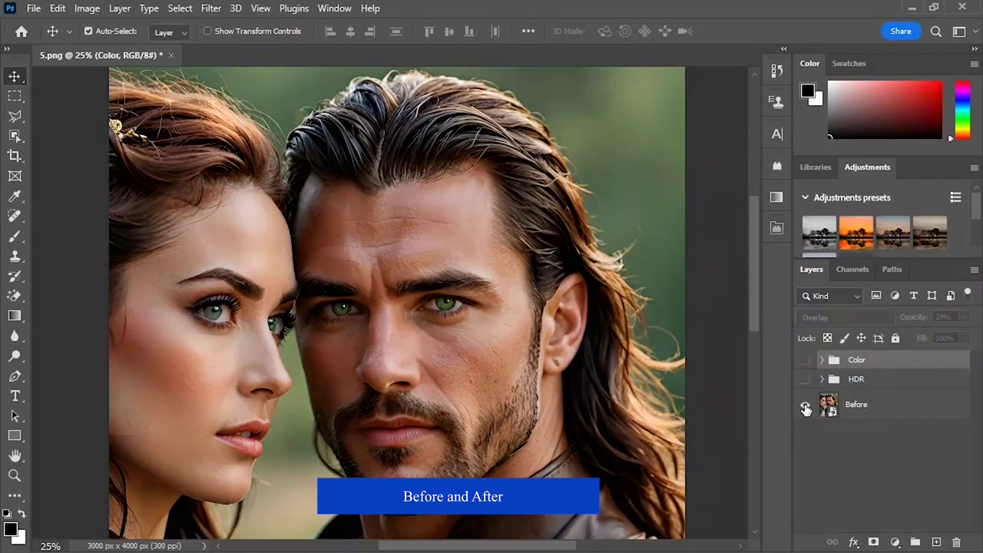
pyautogui.keyDown('alt'); pyautogui.click(805, 407); pyautogui.keyUp('alt')
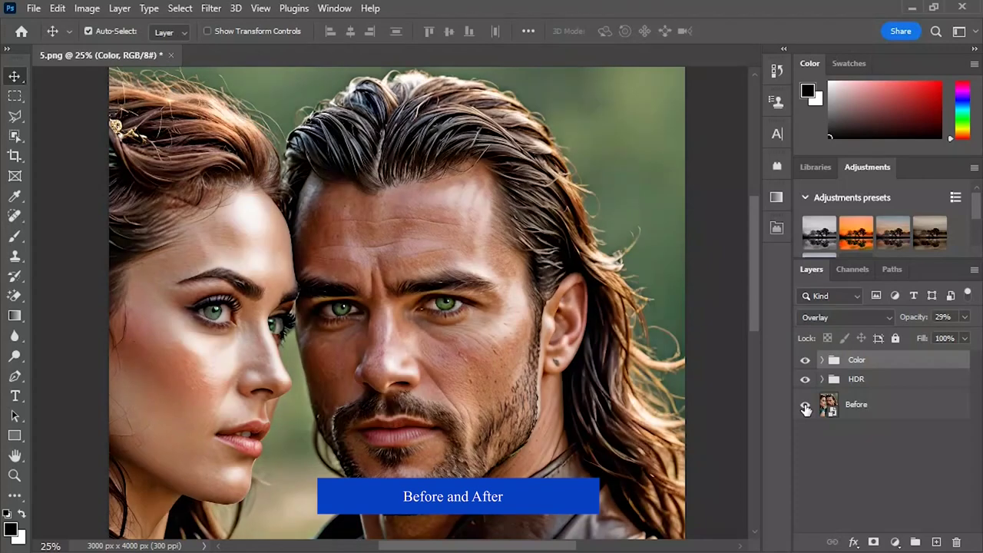
pyautogui.keyDown('alt'); pyautogui.click(805, 407); pyautogui.keyUp('alt')
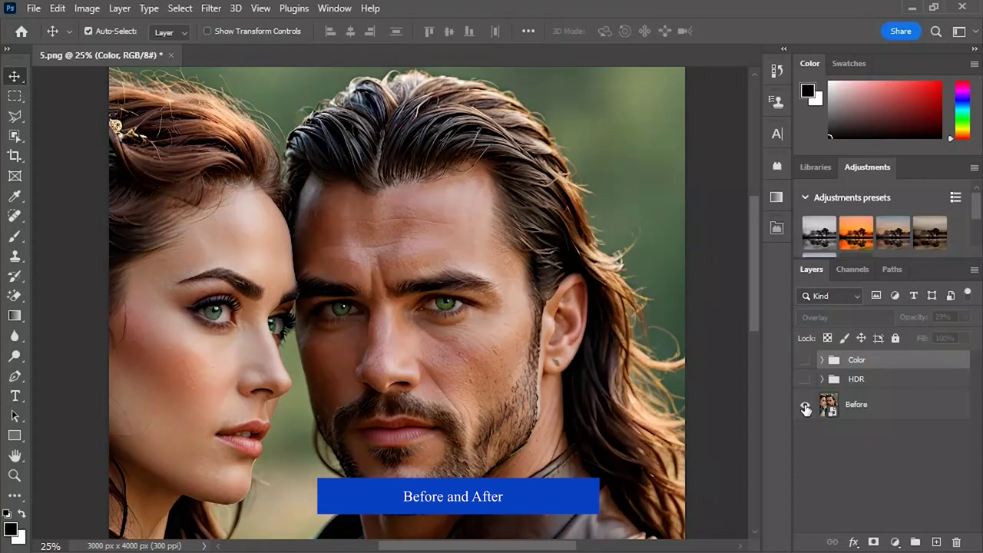
pyautogui.keyDown('alt'); pyautogui.click(805, 408); pyautogui.keyUp('alt')
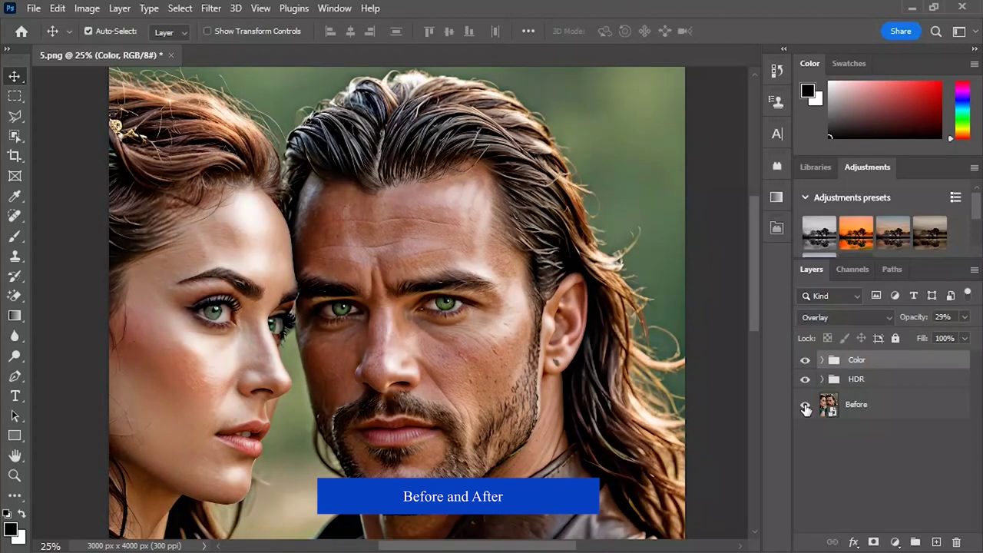